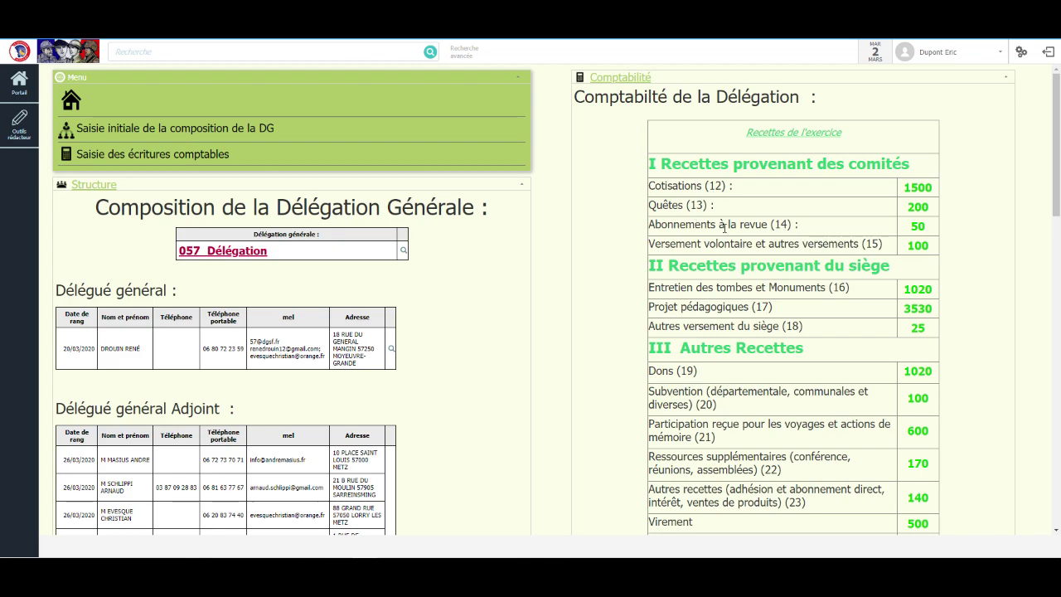
Step: Visit the delegation accounts management page, then return to the composition overview
{"action": "scroll", "coordinate": [724, 228], "scroll_direction": "down", "scroll_amount": 10}
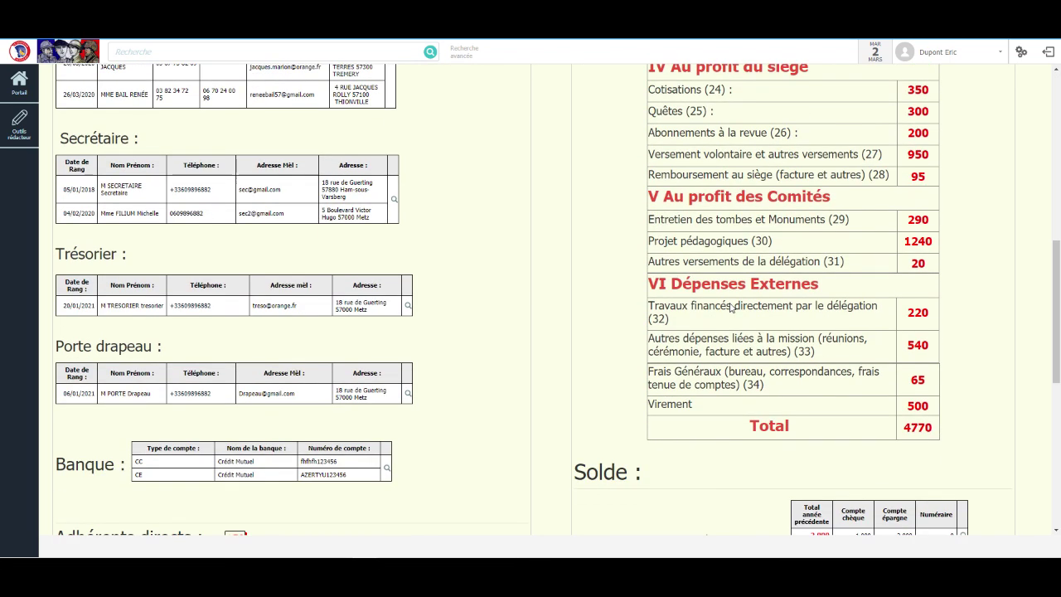
{"action": "scroll", "coordinate": [731, 307], "scroll_direction": "down", "scroll_amount": 5}
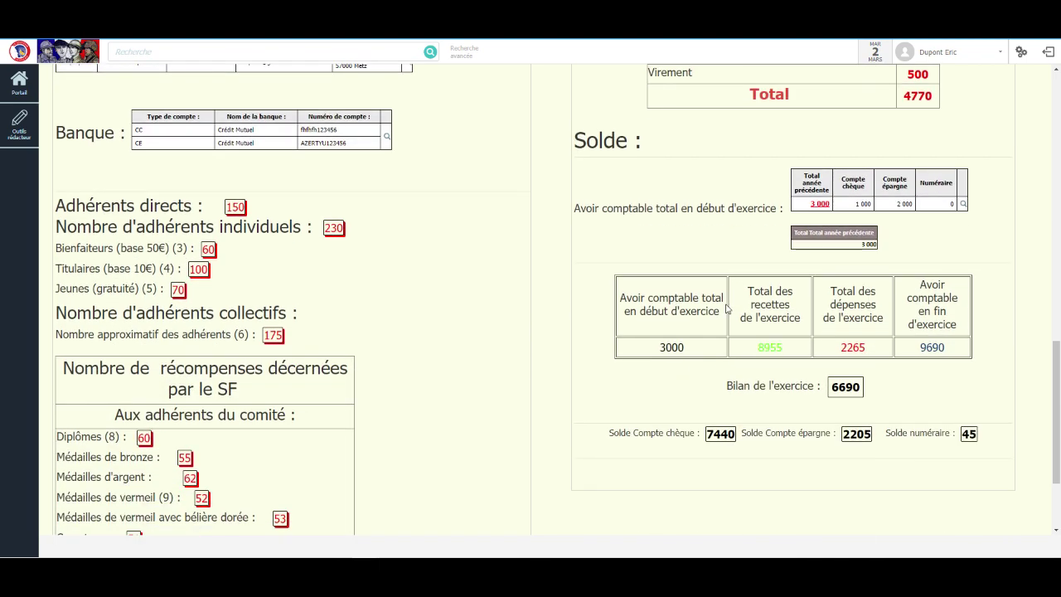
{"action": "scroll", "coordinate": [727, 309], "scroll_direction": "up", "scroll_amount": 15}
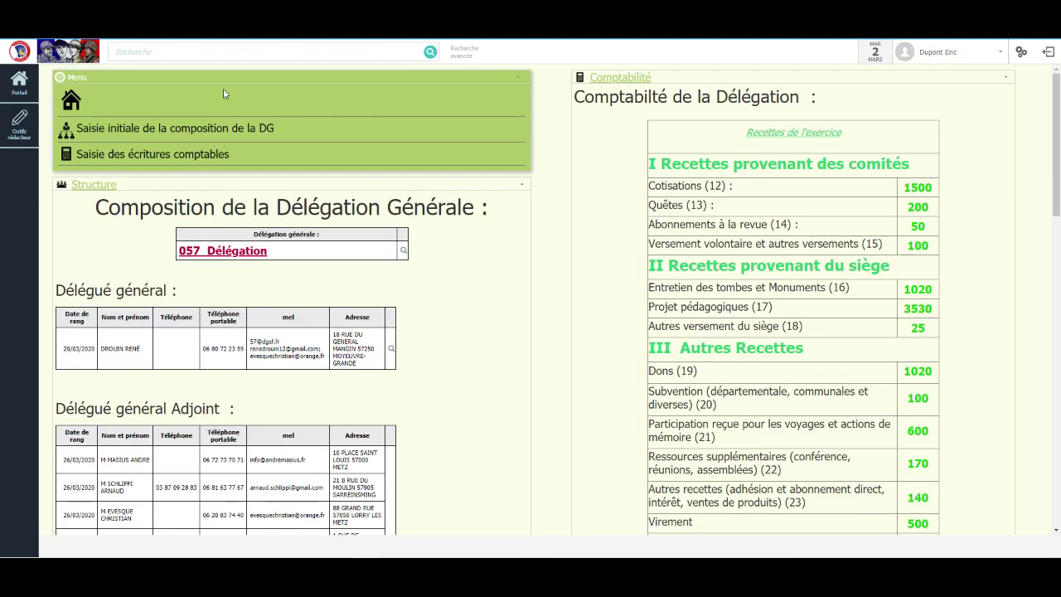
{"action": "left_click", "coordinate": [98, 146]}
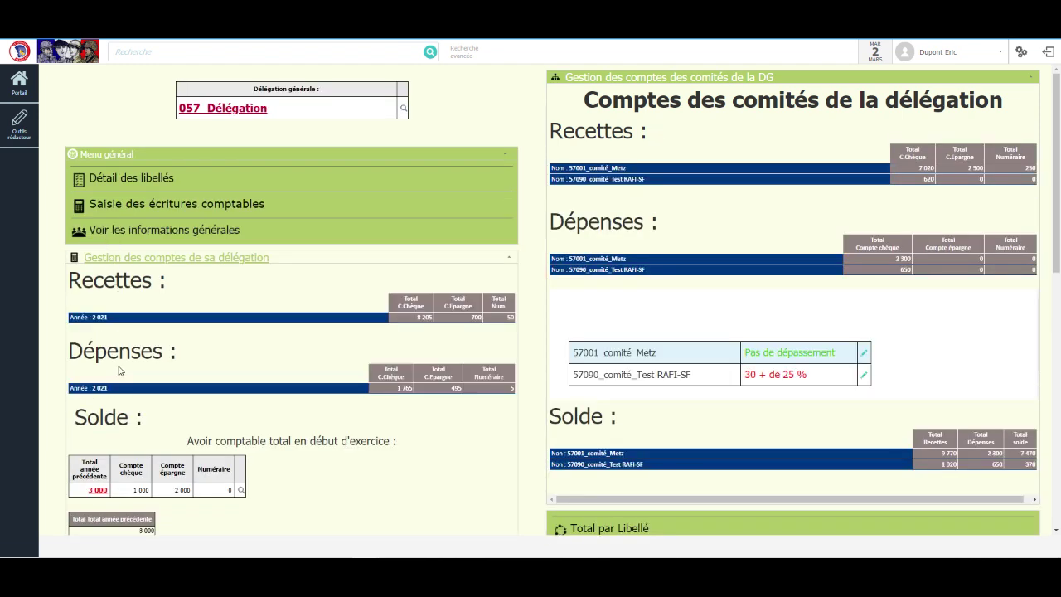
{"action": "left_click", "coordinate": [221, 236]}
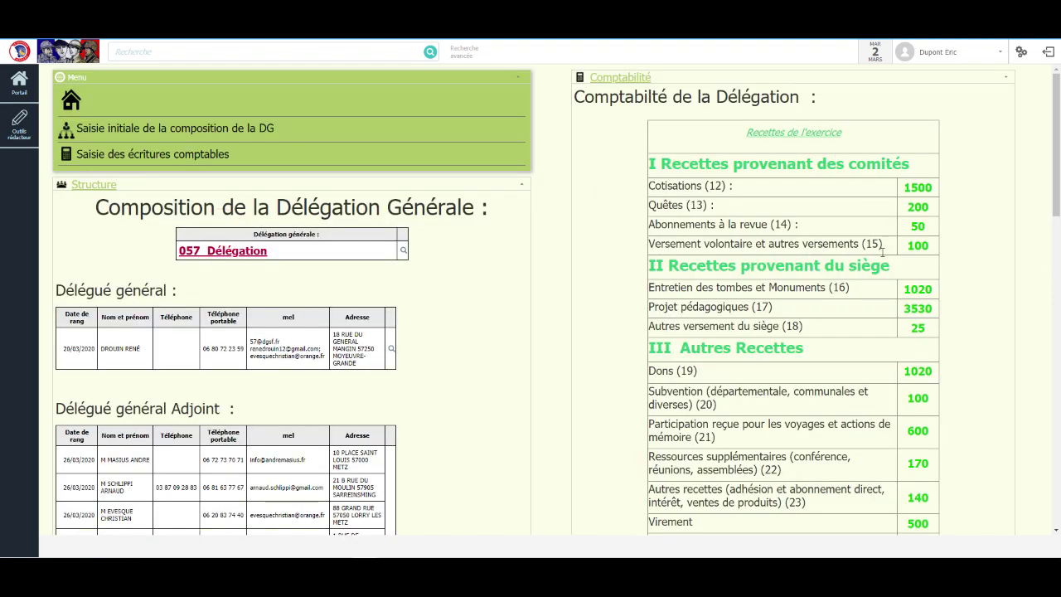
Step: Scroll through the delegation composition overview to review its secretary, treasurer and member tables
{"action": "scroll", "coordinate": [900, 474], "scroll_direction": "down", "scroll_amount": 4}
{"action": "scroll", "coordinate": [895, 506], "scroll_direction": "up", "scroll_amount": 4}
{"action": "scroll", "coordinate": [328, 294], "scroll_direction": "down", "scroll_amount": 1}
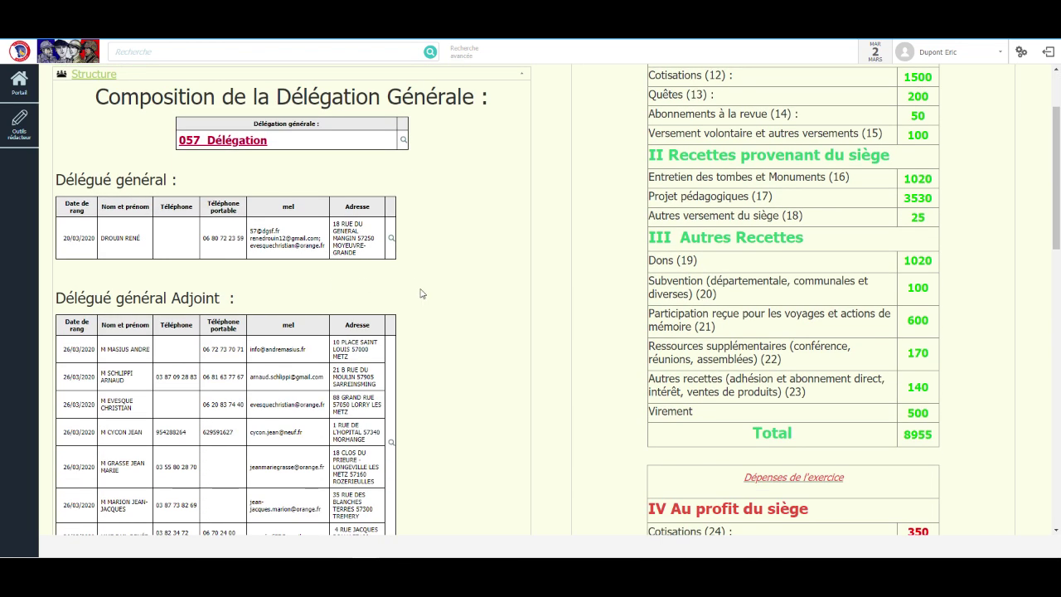
{"action": "scroll", "coordinate": [420, 296], "scroll_direction": "down", "scroll_amount": 3}
{"action": "scroll", "coordinate": [419, 296], "scroll_direction": "down", "scroll_amount": 1}
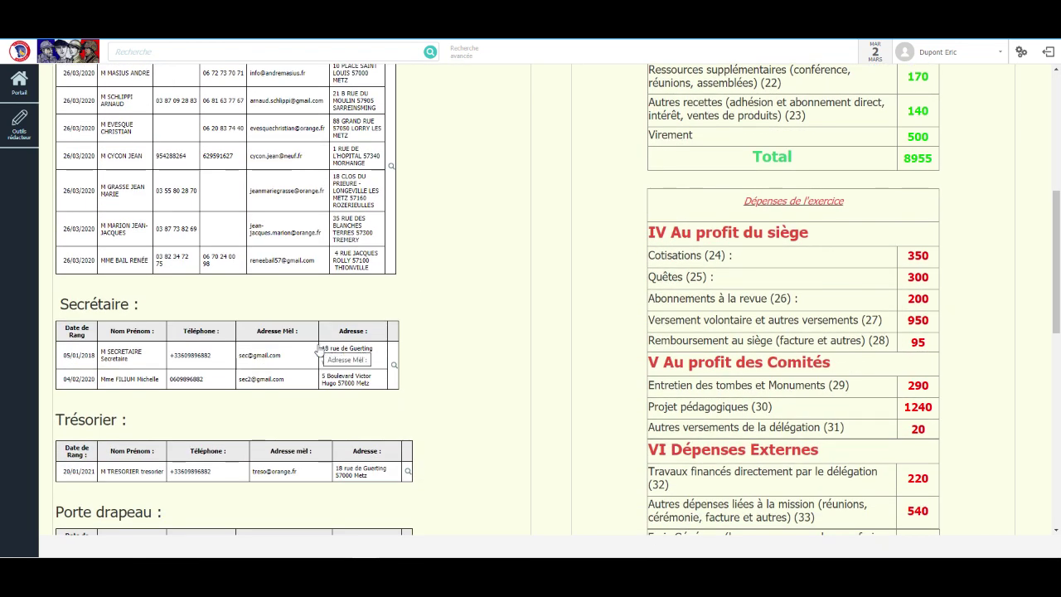
{"action": "scroll", "coordinate": [315, 444], "scroll_direction": "down", "scroll_amount": 3}
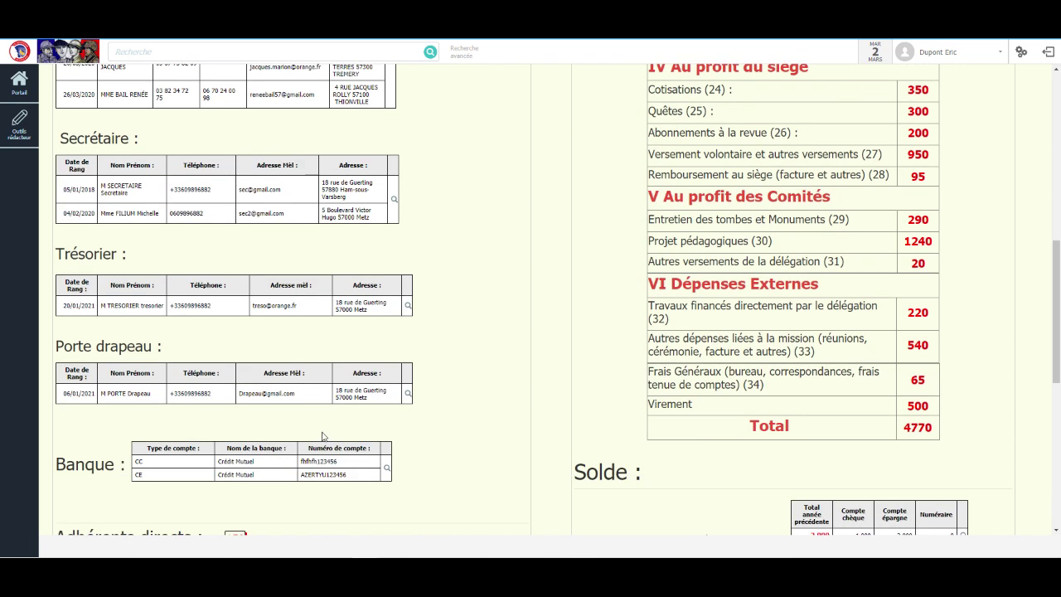
{"action": "scroll", "coordinate": [268, 492], "scroll_direction": "down", "scroll_amount": 2}
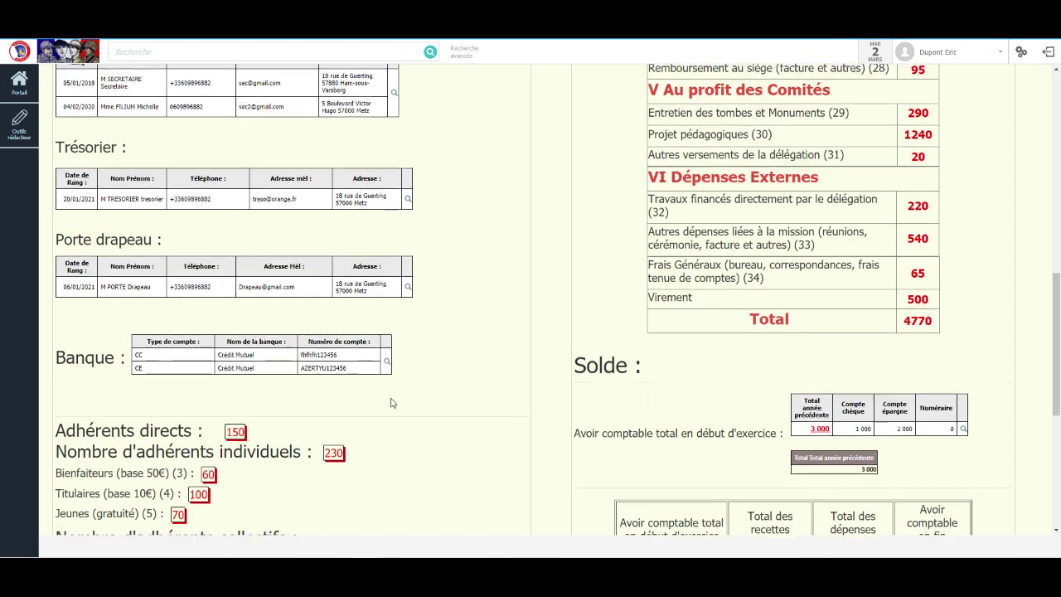
{"action": "scroll", "coordinate": [391, 403], "scroll_direction": "up", "scroll_amount": 7}
{"action": "scroll", "coordinate": [391, 403], "scroll_direction": "up", "scroll_amount": 5}
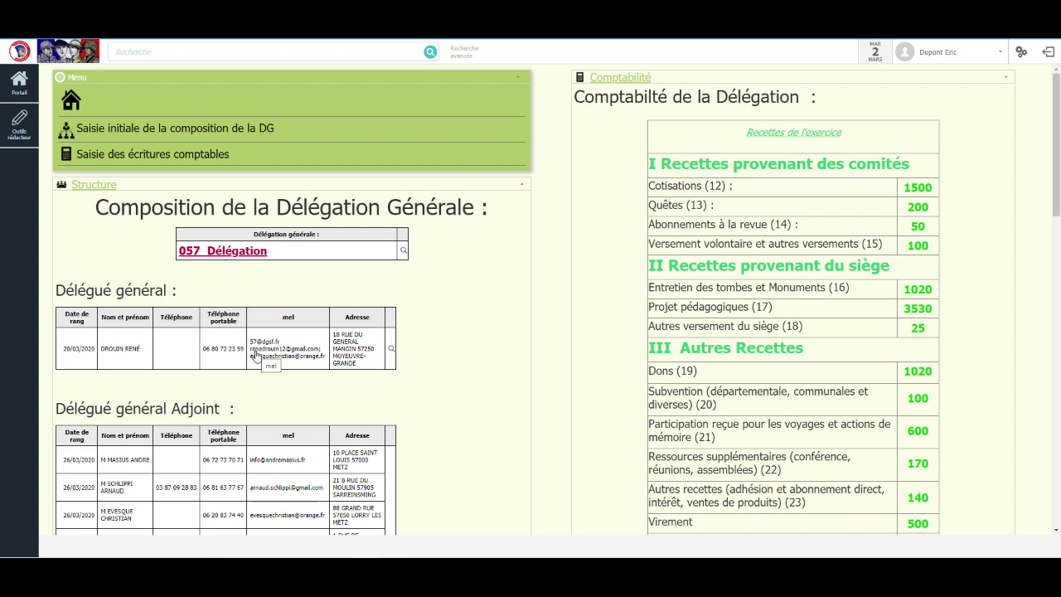
{"action": "scroll", "coordinate": [259, 436], "scroll_direction": "down", "scroll_amount": 2}
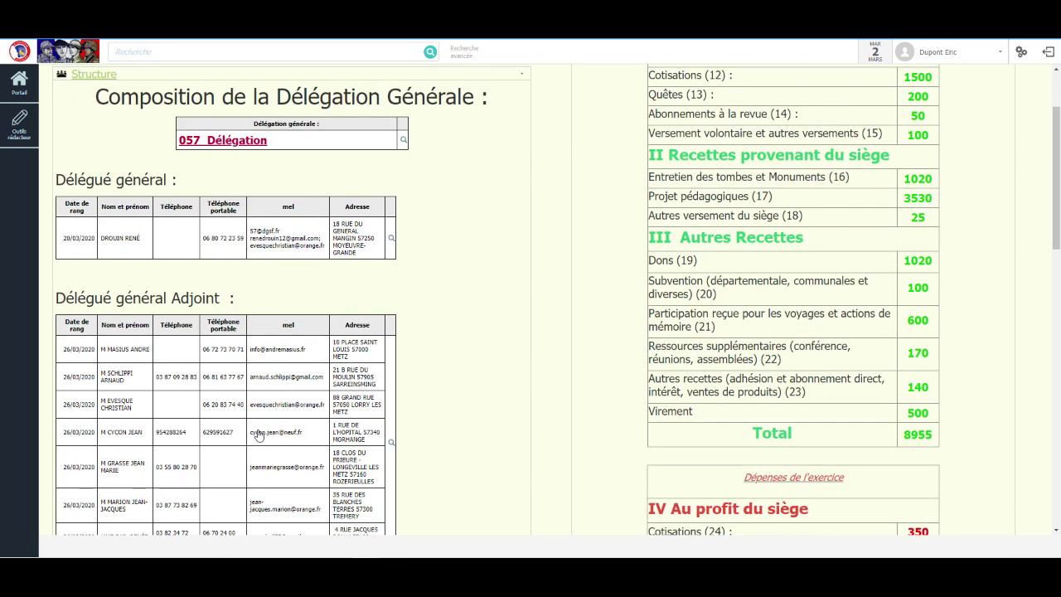
{"action": "scroll", "coordinate": [259, 436], "scroll_direction": "down", "scroll_amount": 2}
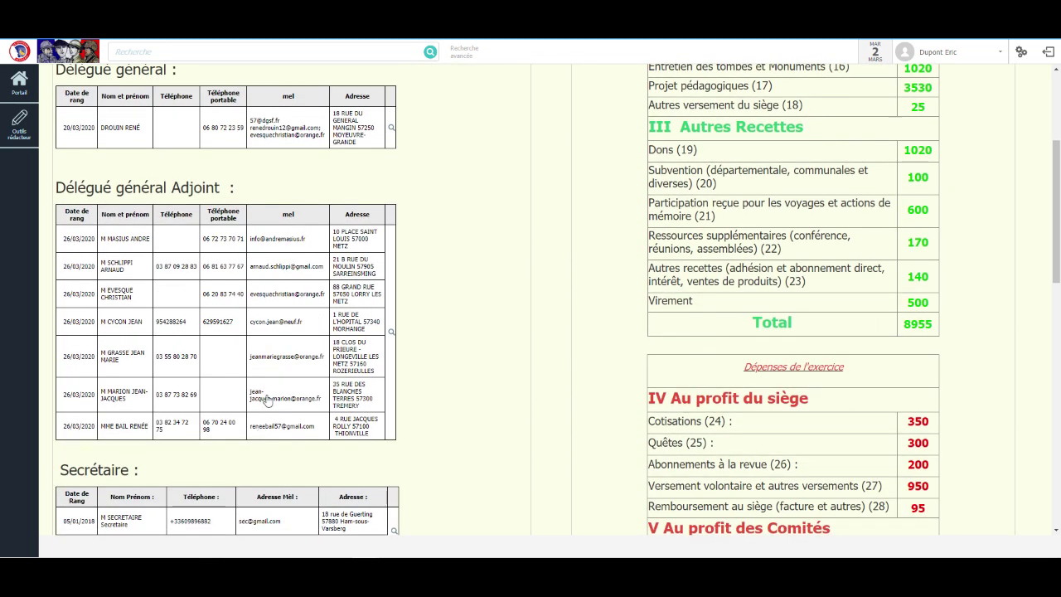
{"action": "scroll", "coordinate": [264, 403], "scroll_direction": "up", "scroll_amount": 1}
{"action": "scroll", "coordinate": [259, 405], "scroll_direction": "down", "scroll_amount": 6}
{"action": "scroll", "coordinate": [259, 404], "scroll_direction": "down", "scroll_amount": 2}
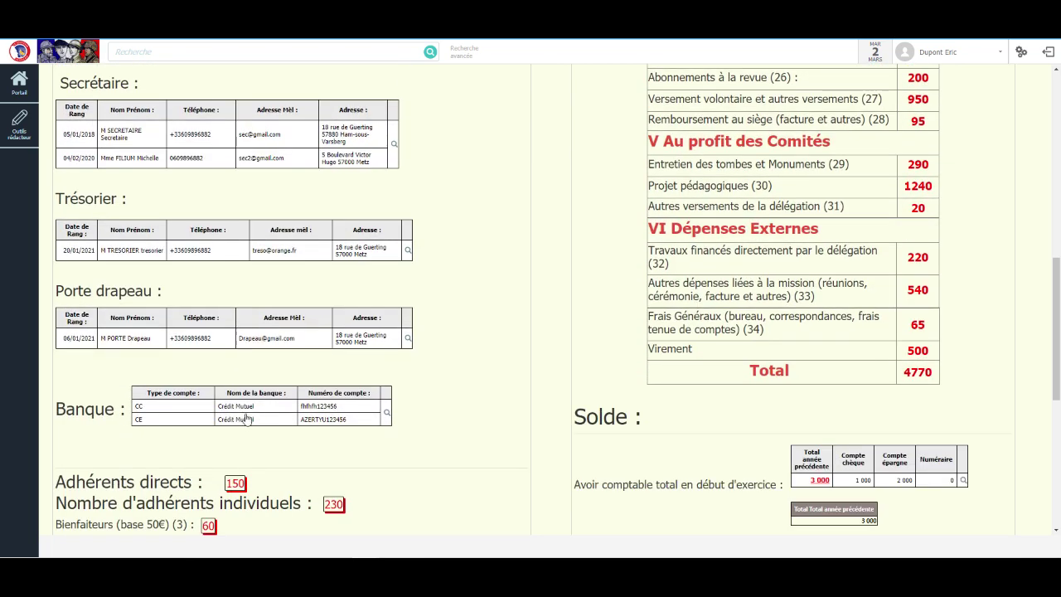
{"action": "scroll", "coordinate": [228, 353], "scroll_direction": "up", "scroll_amount": 2}
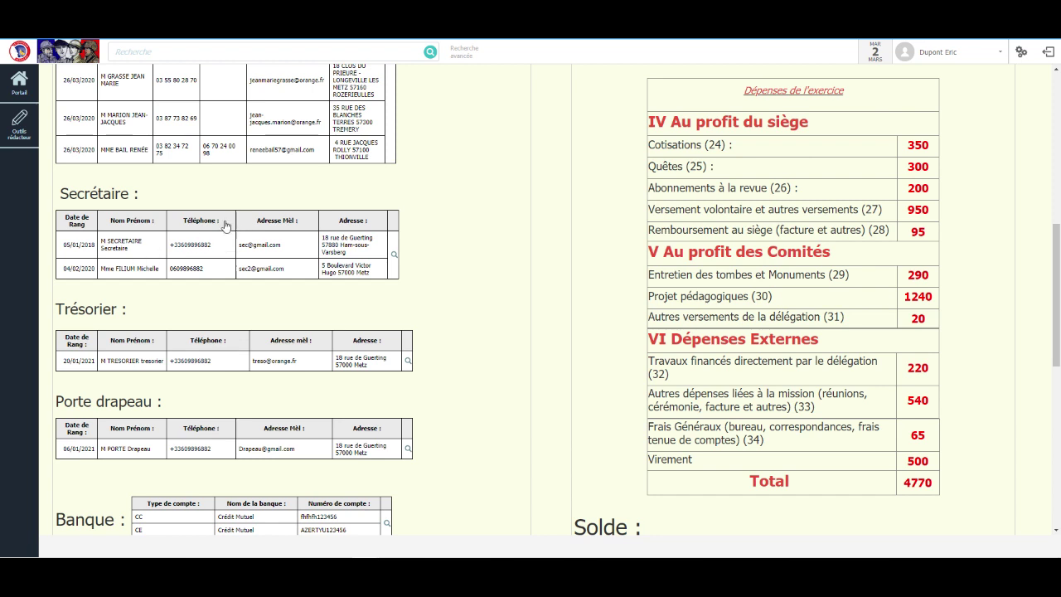
Step: Open the full Composition de la délégation générale record from the magnifier beside the Secrétaire table
{"action": "left_click", "coordinate": [395, 259]}
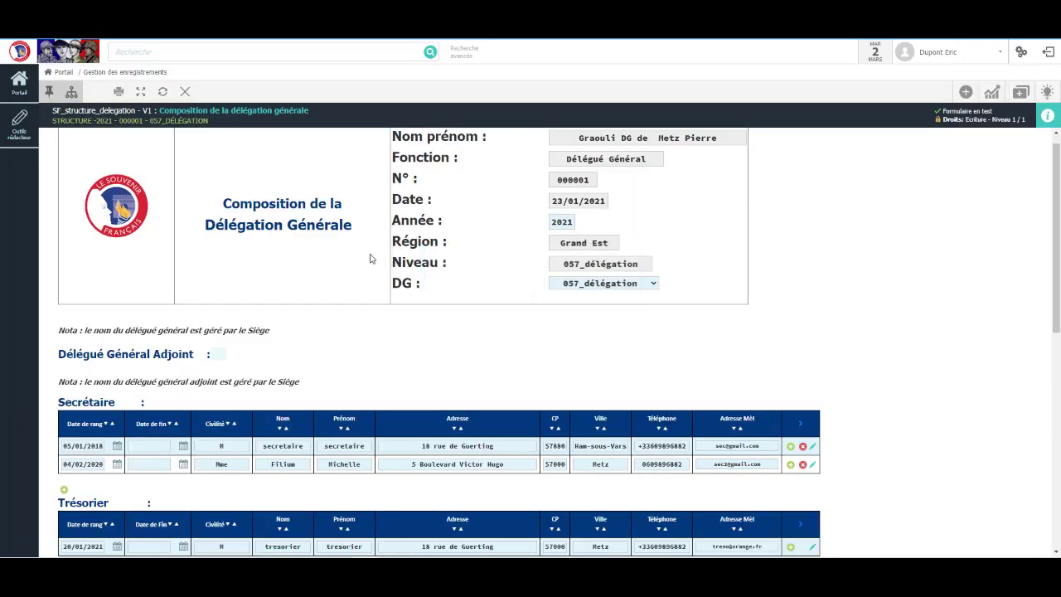
{"action": "scroll", "coordinate": [296, 282], "scroll_direction": "down", "scroll_amount": 2}
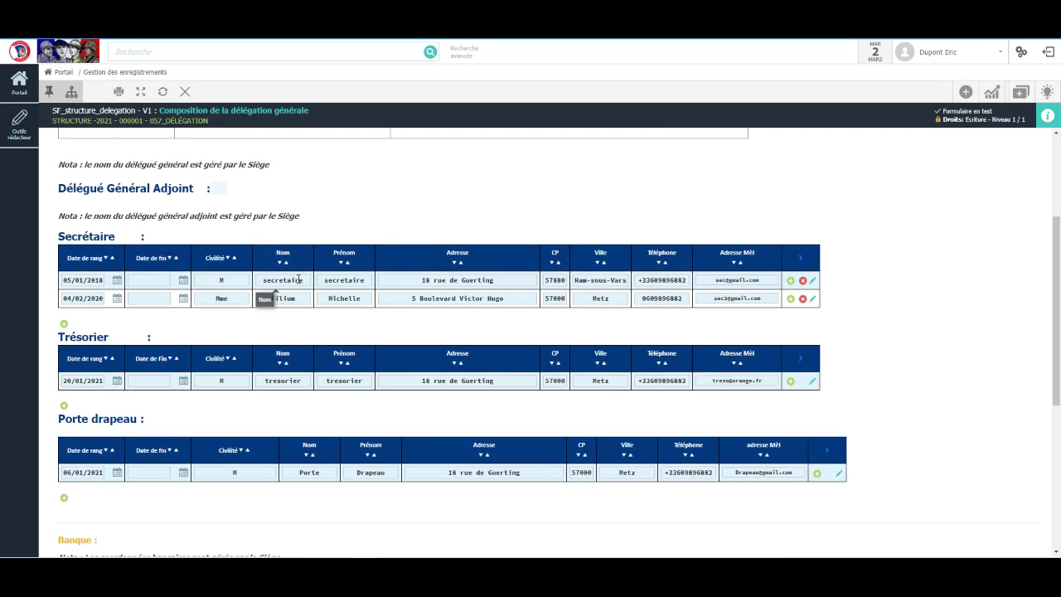
{"action": "scroll", "coordinate": [146, 314], "scroll_direction": "down", "scroll_amount": 2}
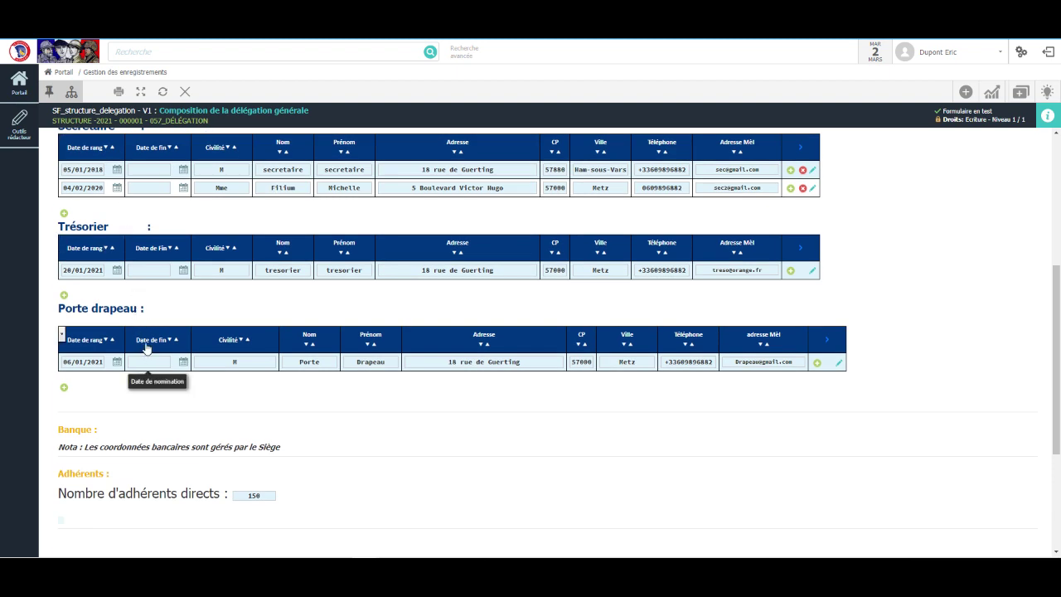
{"action": "scroll", "coordinate": [147, 340], "scroll_direction": "up", "scroll_amount": 2}
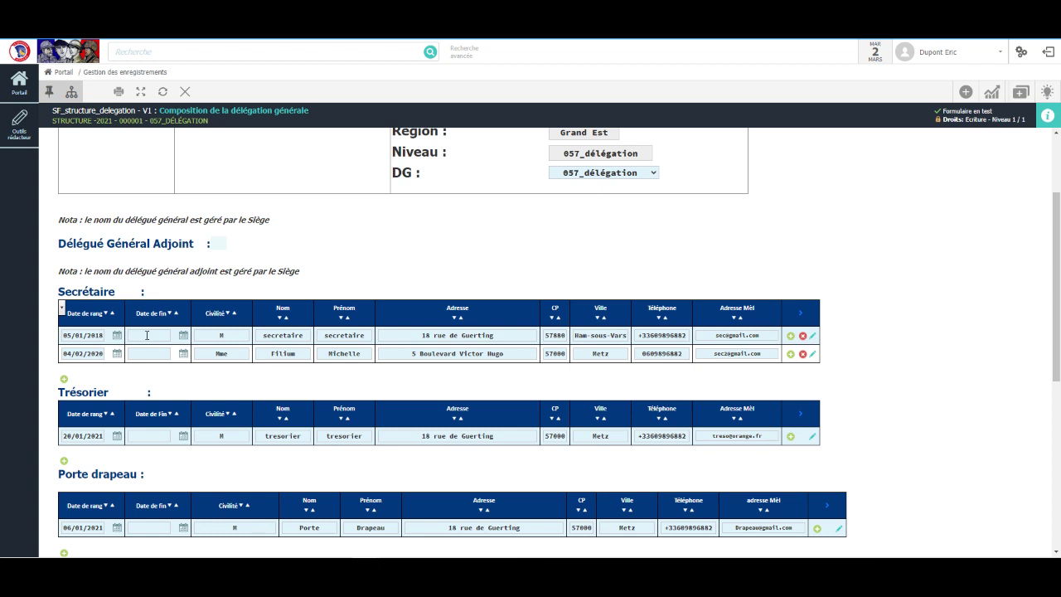
Step: Set the first secretary's Date de fin to 16/03/2021
{"action": "left_click", "coordinate": [181, 335]}
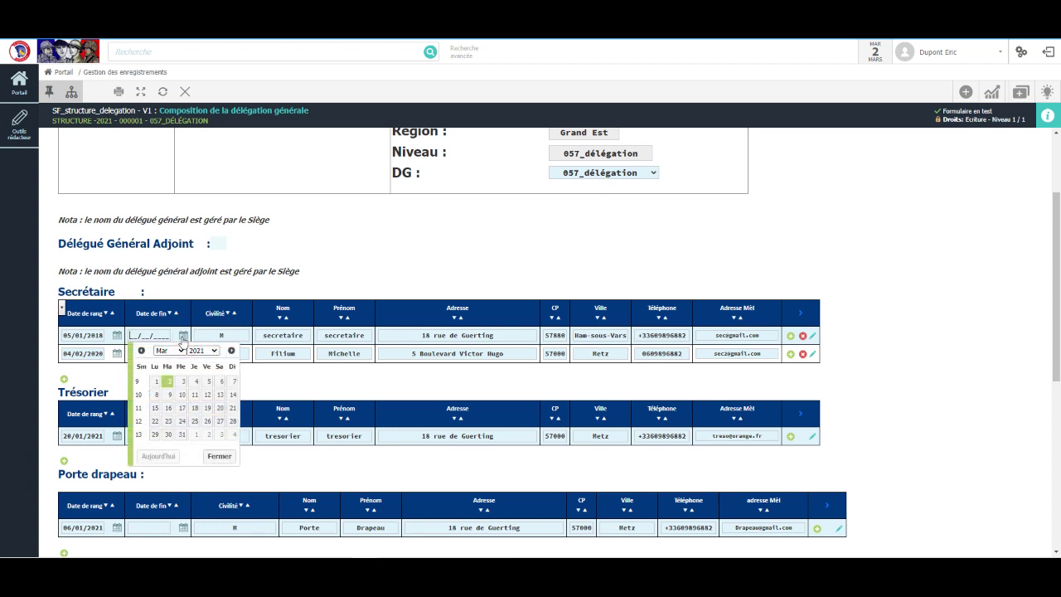
{"action": "left_click", "coordinate": [166, 412]}
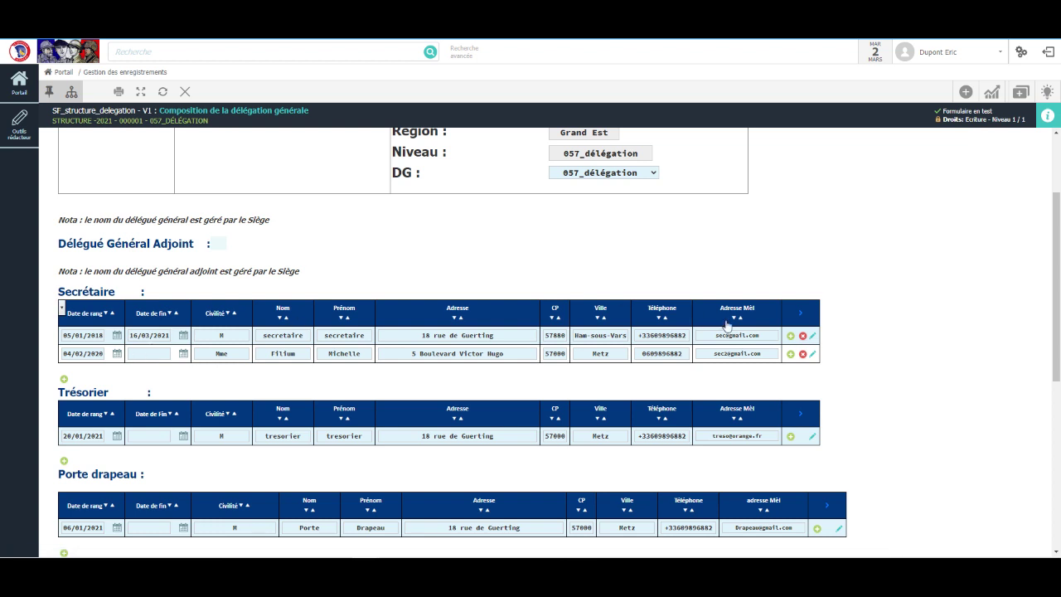
Step: Add a third Secrétaire row dated 16/03/2021 and choose its civility
{"action": "left_click", "coordinate": [791, 354]}
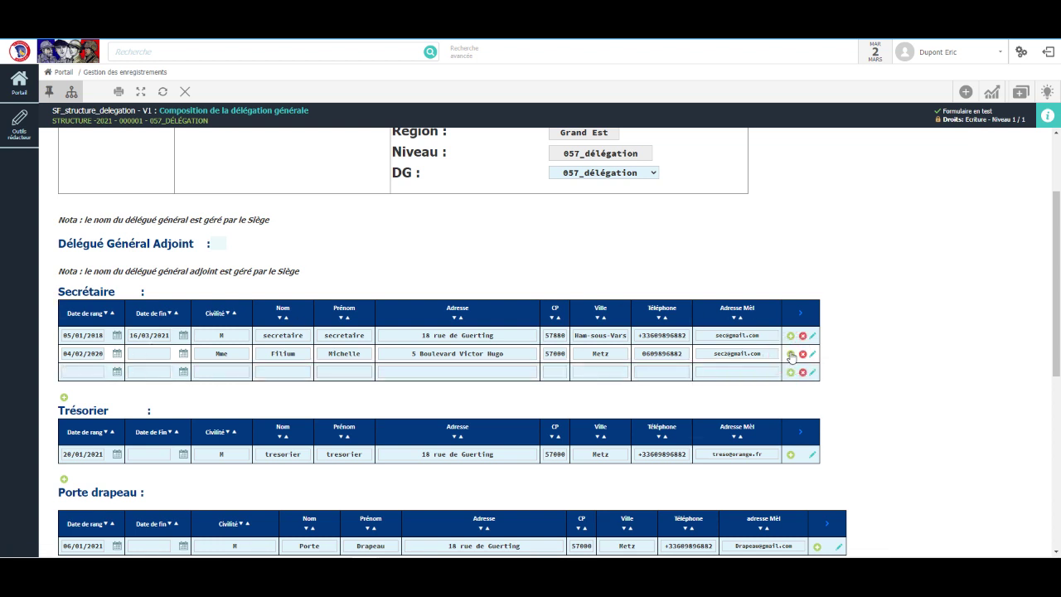
{"action": "left_click", "coordinate": [75, 372]}
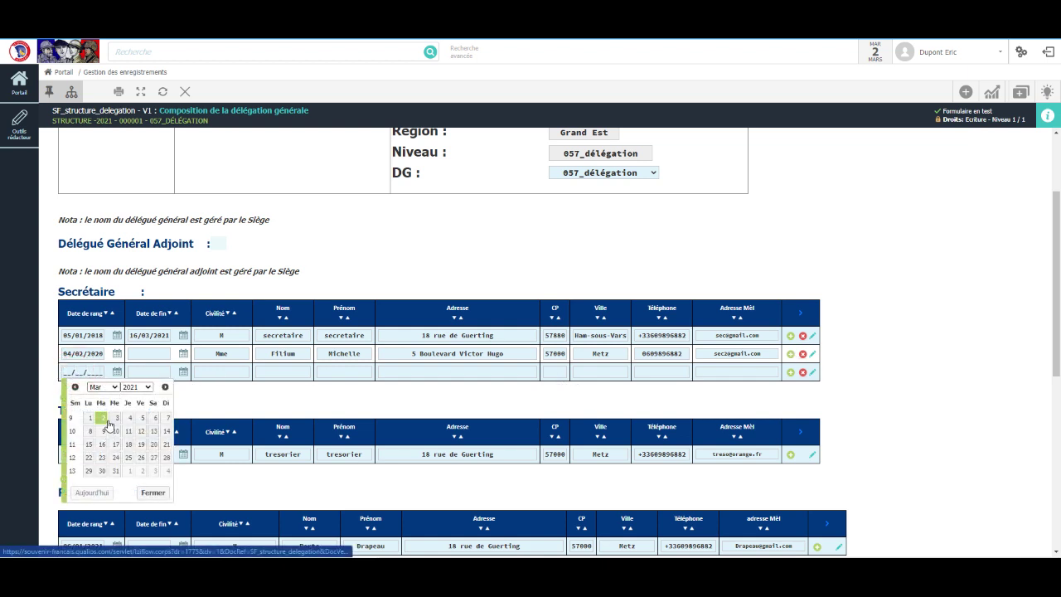
{"action": "left_click", "coordinate": [102, 444]}
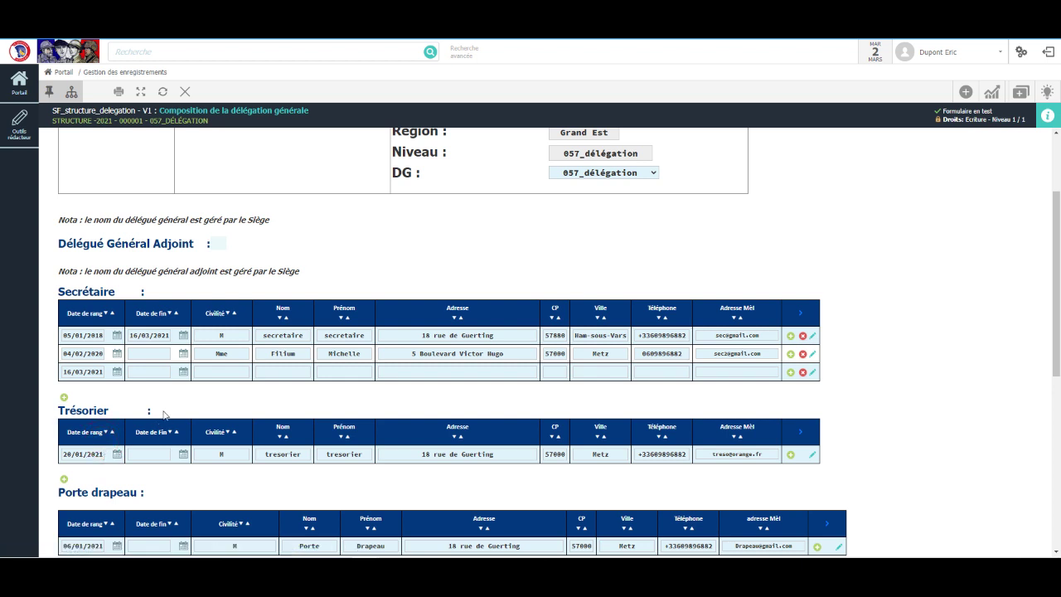
{"action": "left_click", "coordinate": [222, 373]}
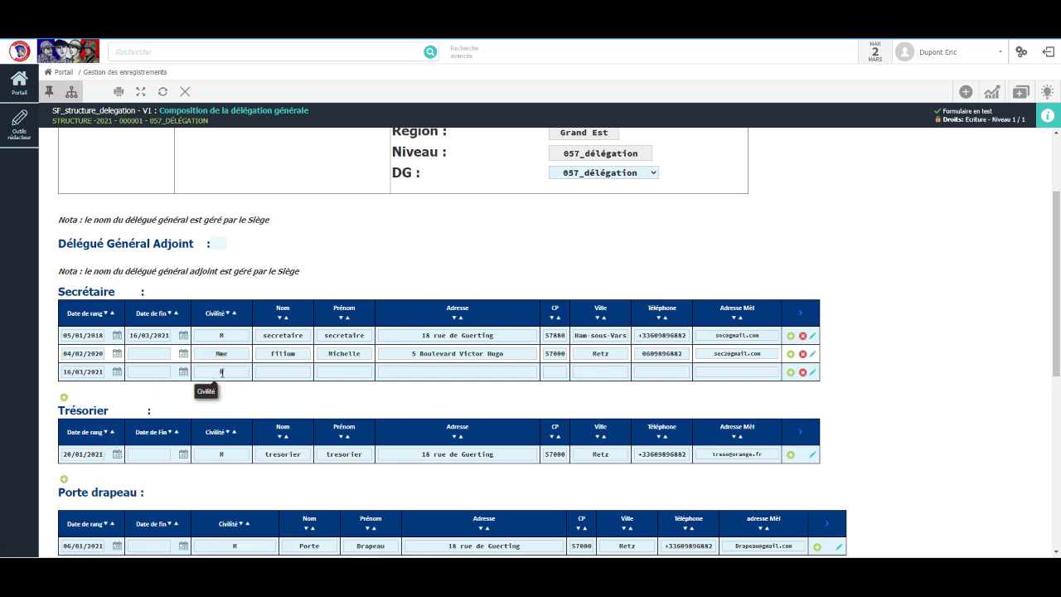
Step: Enter the new secretary's surname and first name, correcting a mistyped first name
{"action": "left_click", "coordinate": [284, 371]}
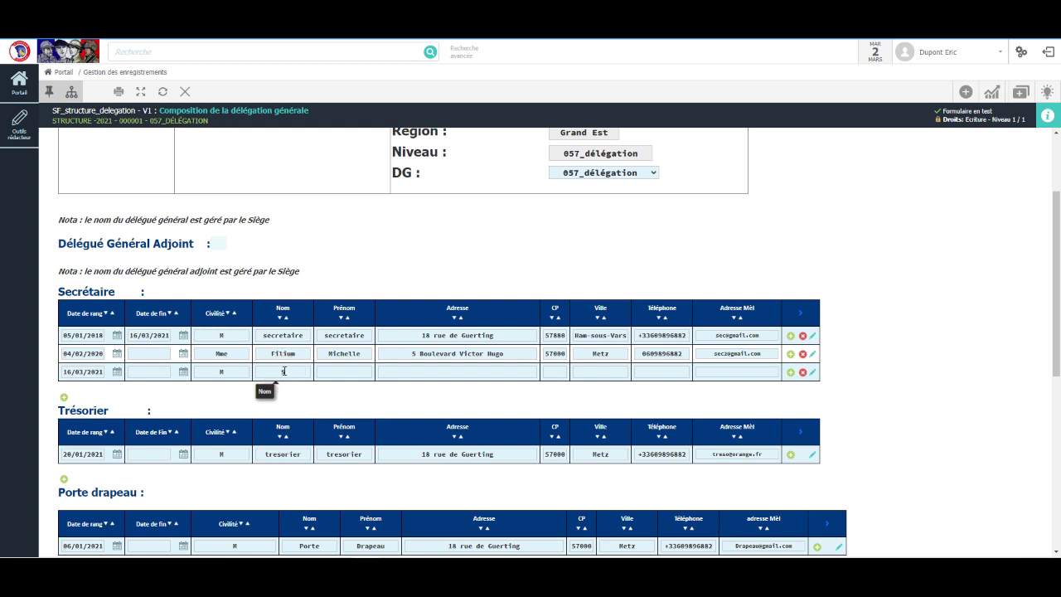
{"action": "type", "text": "Secretaire 2"}
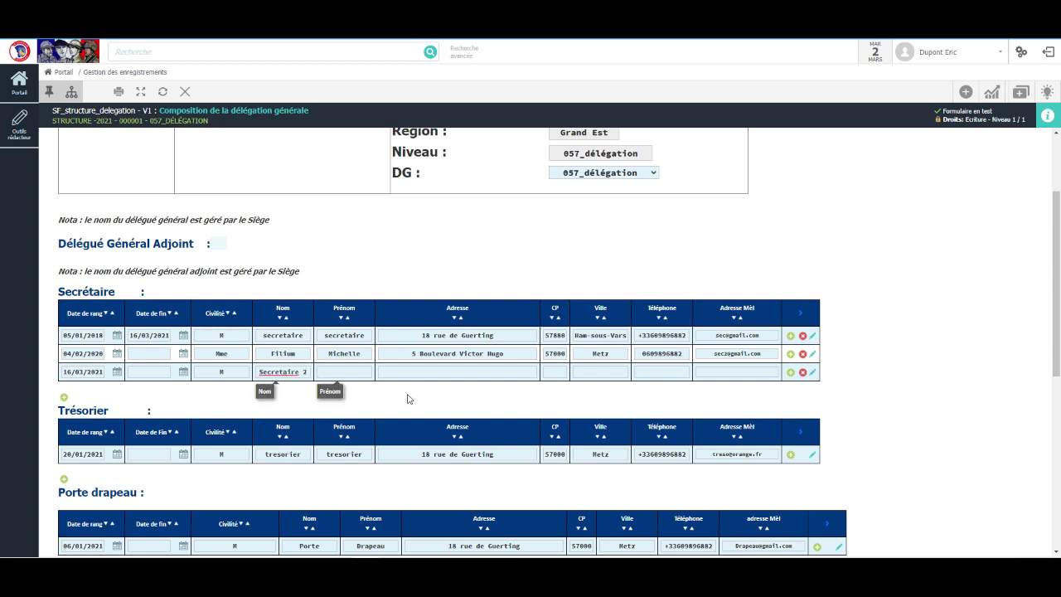
{"action": "left_click", "coordinate": [327, 370]}
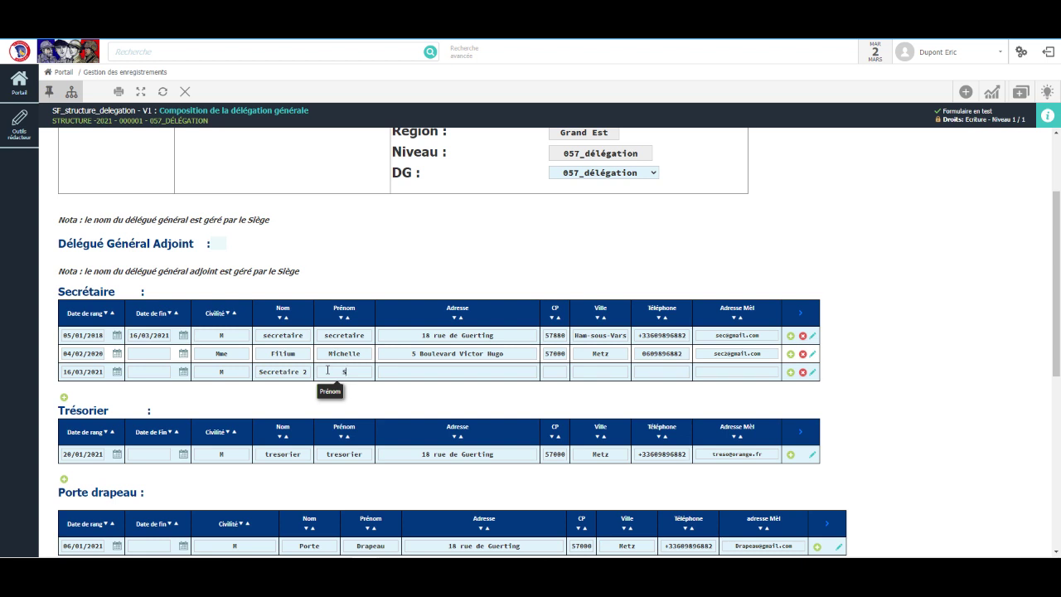
{"action": "type", "text": "Secretaire"}
{"action": "key", "text": "BackSpace"}
{"action": "key", "text": "BackSpace"}
{"action": "key", "text": "BackSpace"}
{"action": "key", "text": "BackSpace"}
{"action": "key", "text": "BackSpace"}
{"action": "key", "text": "BackSpace"}
{"action": "left_click", "coordinate": [328, 370]}
{"action": "type", "text": "Louis"}
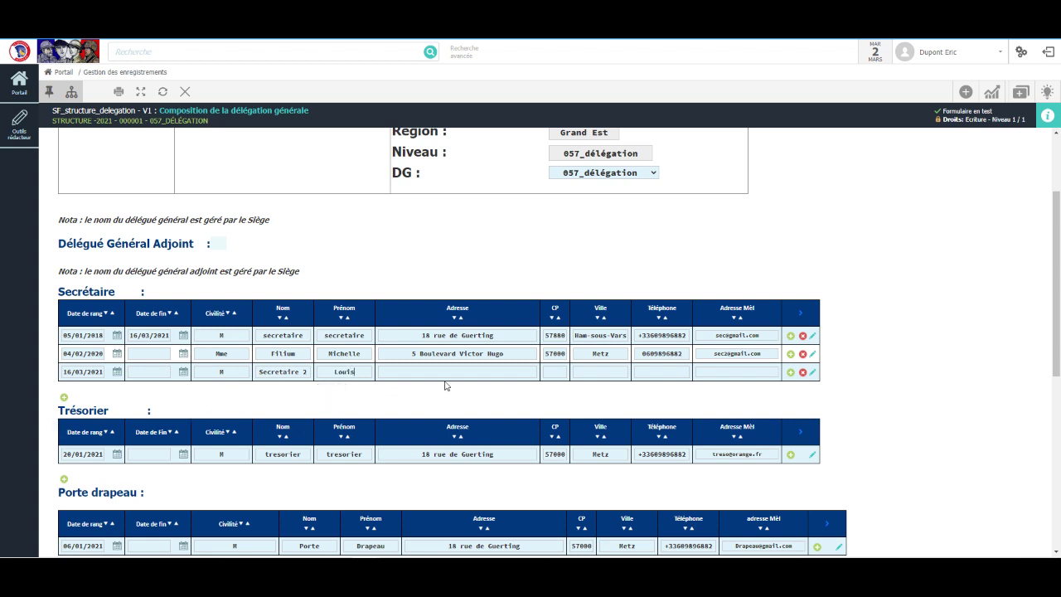
Step: Fill in the new secretary's street address, city Metz, phone number and e-mail address
{"action": "left_click", "coordinate": [446, 370]}
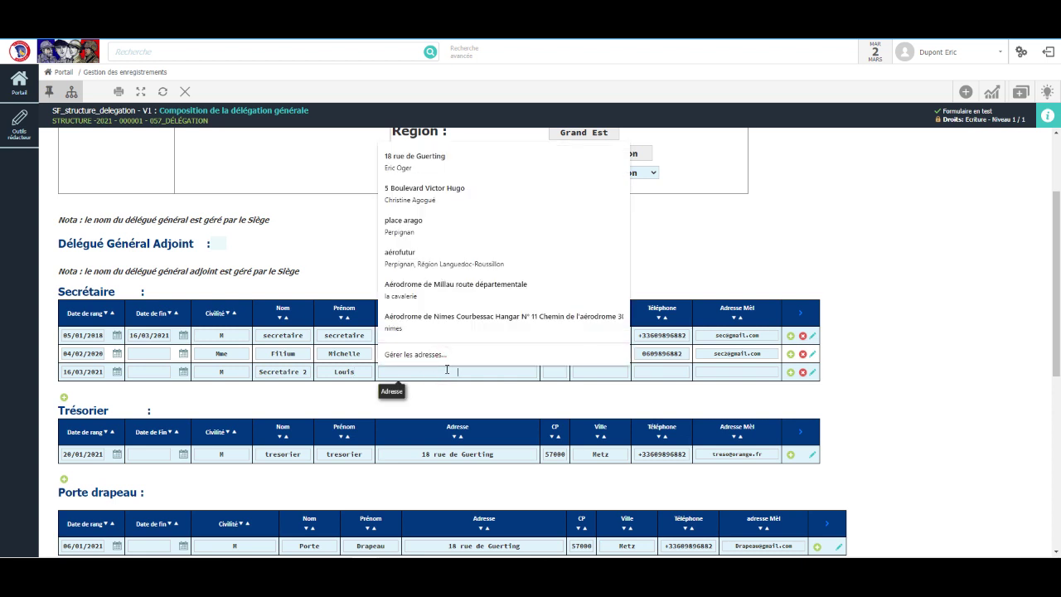
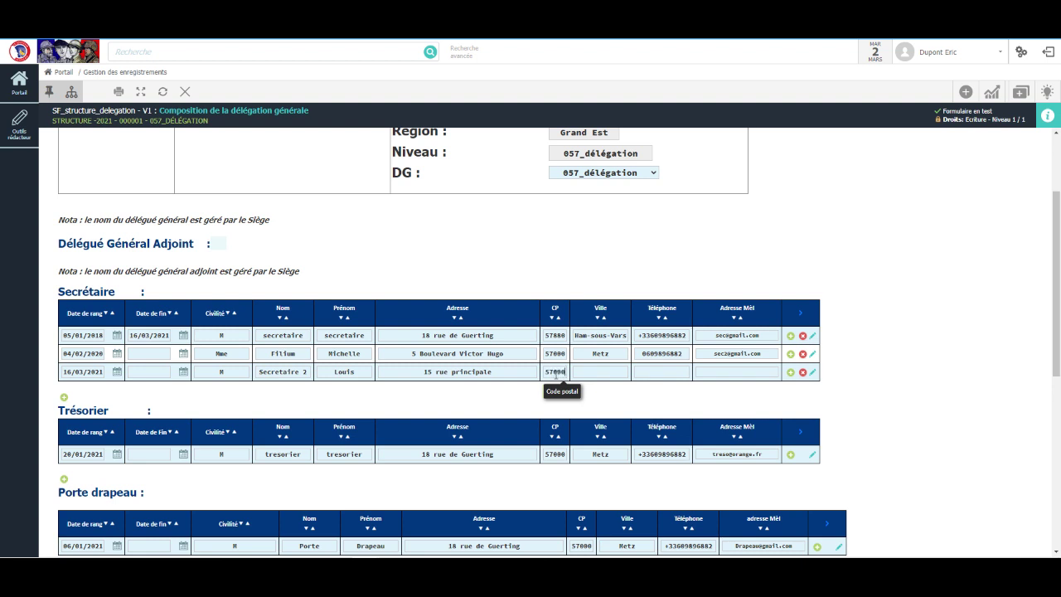
{"action": "left_click", "coordinate": [594, 371]}
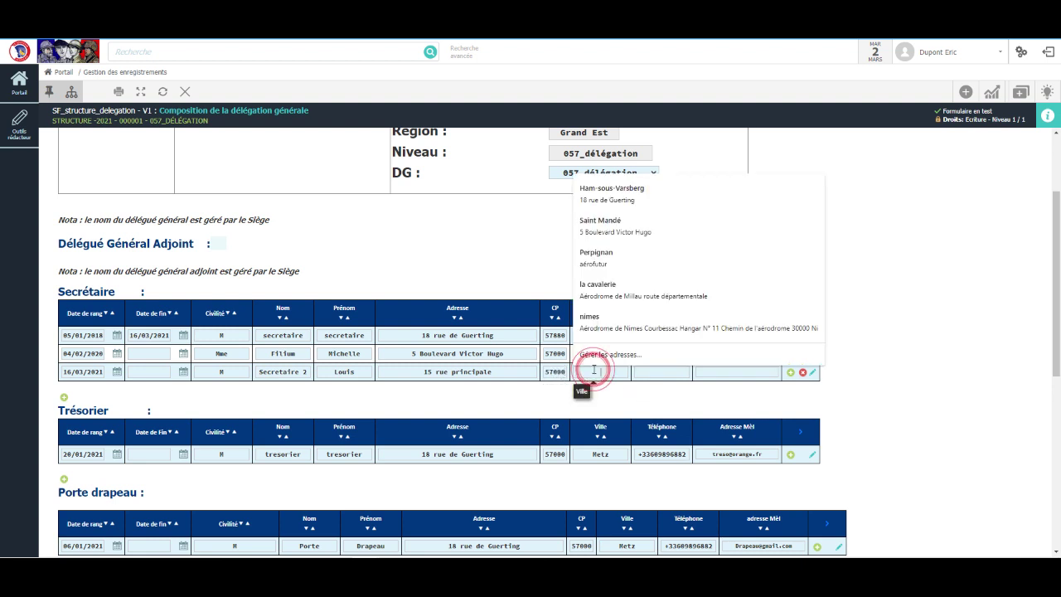
{"action": "type", "text": "Metz"}
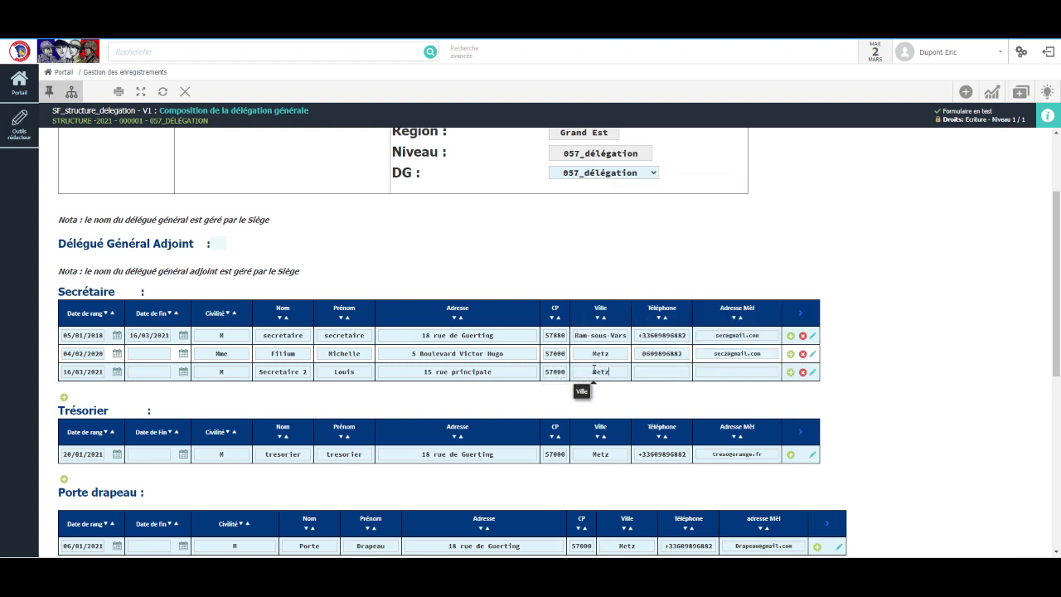
{"action": "left_click", "coordinate": [660, 372]}
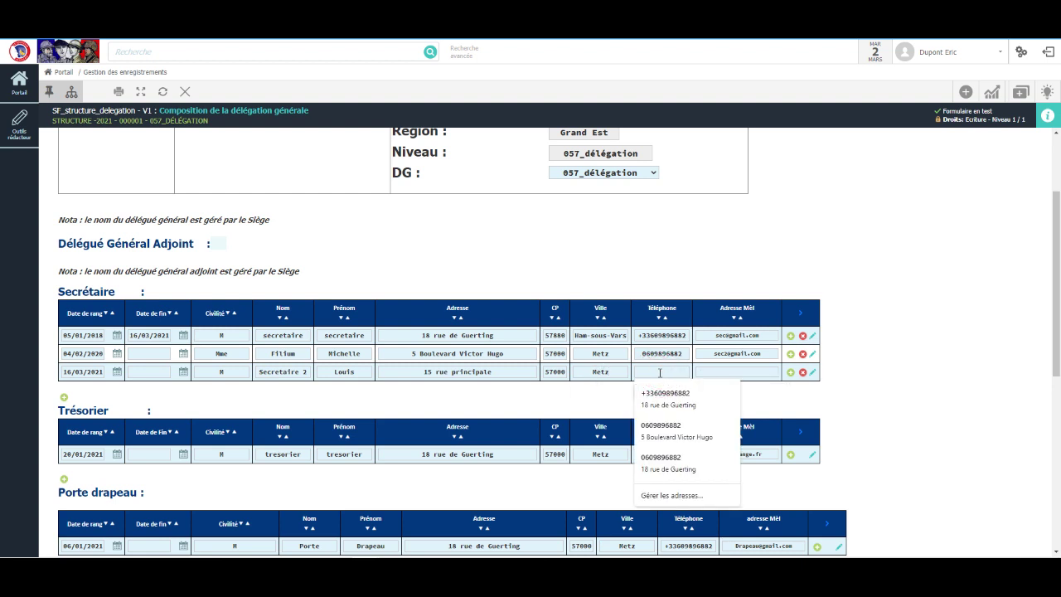
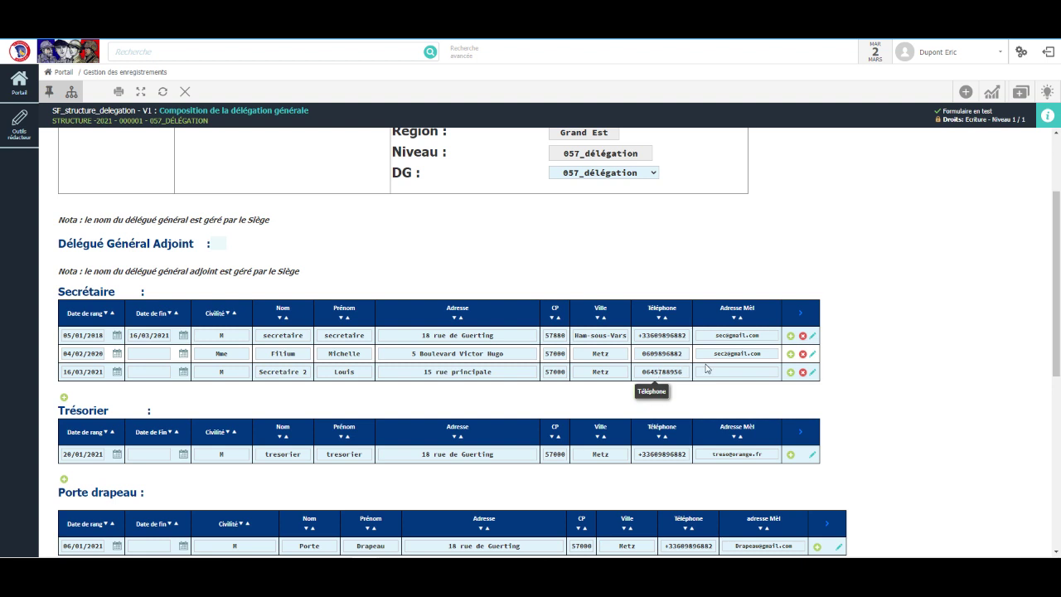
{"action": "left_click", "coordinate": [718, 372]}
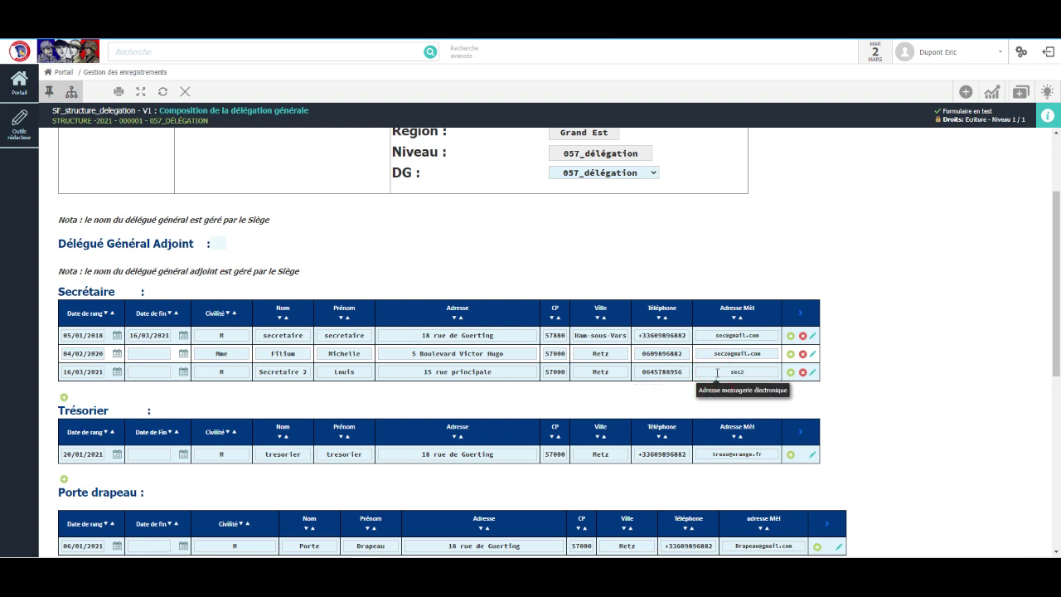
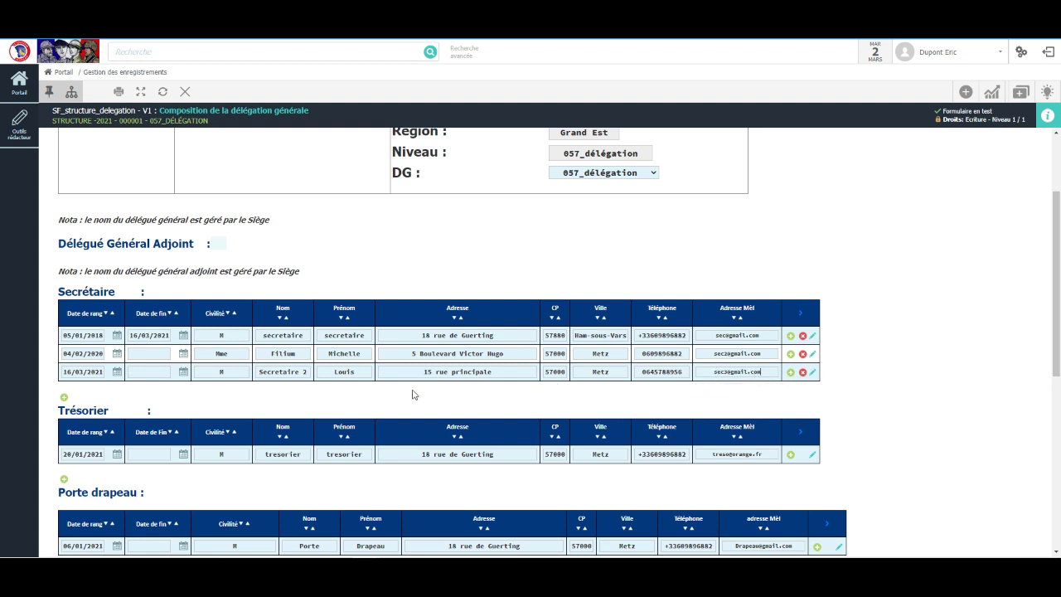
Step: Replace 150 with 120 in Nombre d'adhérents directs and save with ENREGISTRER
{"action": "scroll", "coordinate": [413, 395], "scroll_direction": "down", "scroll_amount": 2}
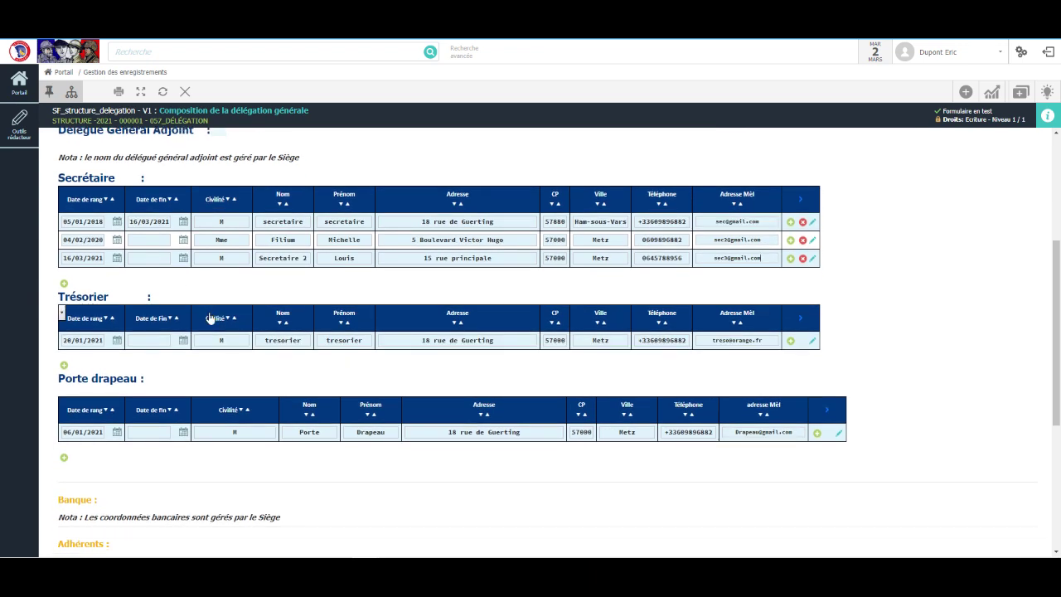
{"action": "scroll", "coordinate": [208, 315], "scroll_direction": "down", "scroll_amount": 2}
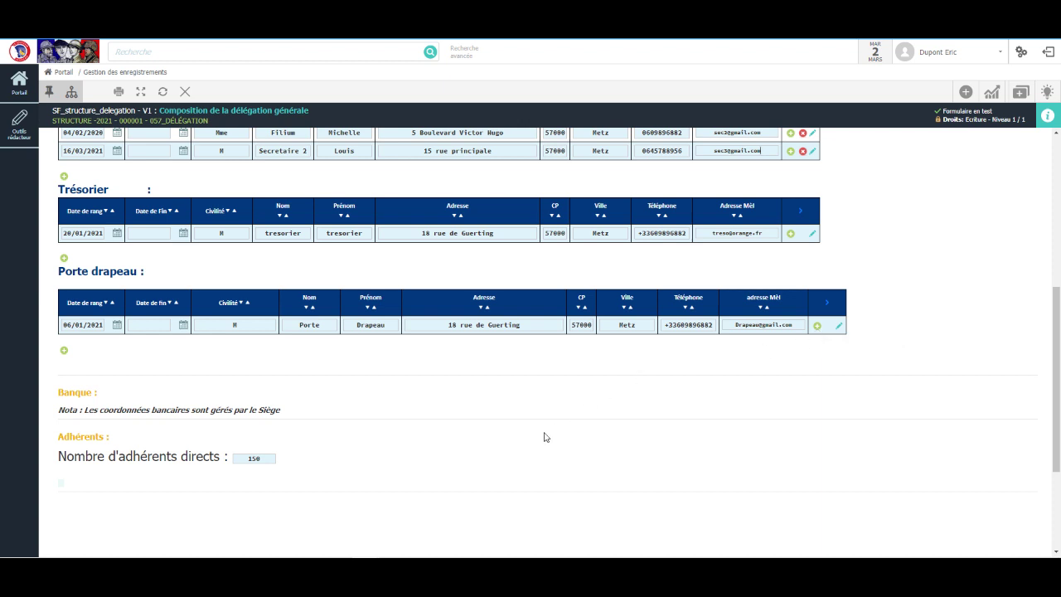
{"action": "scroll", "coordinate": [521, 408], "scroll_direction": "down", "scroll_amount": 3}
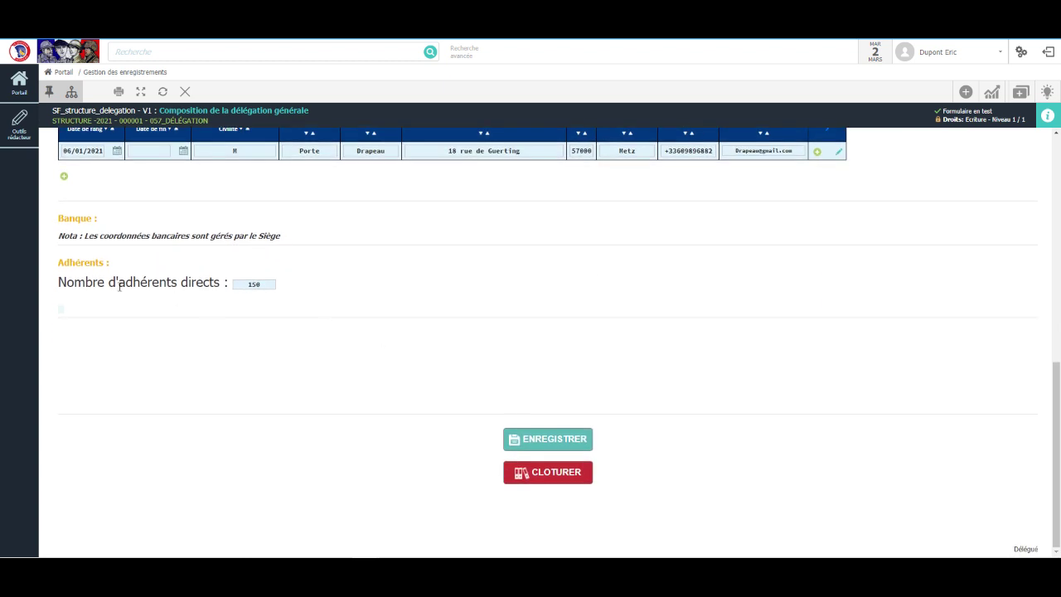
{"action": "left_click", "coordinate": [263, 284]}
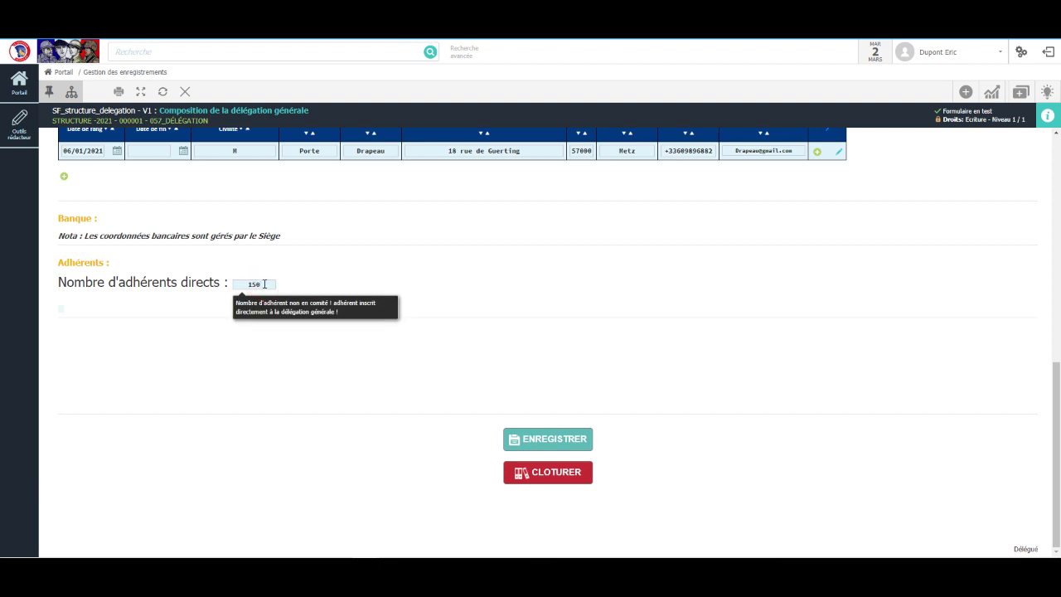
{"action": "key", "text": "BackSpace"}
{"action": "key", "text": "BackSpace"}
{"action": "key", "text": "BackSpace"}
{"action": "left_click", "coordinate": [352, 409]}
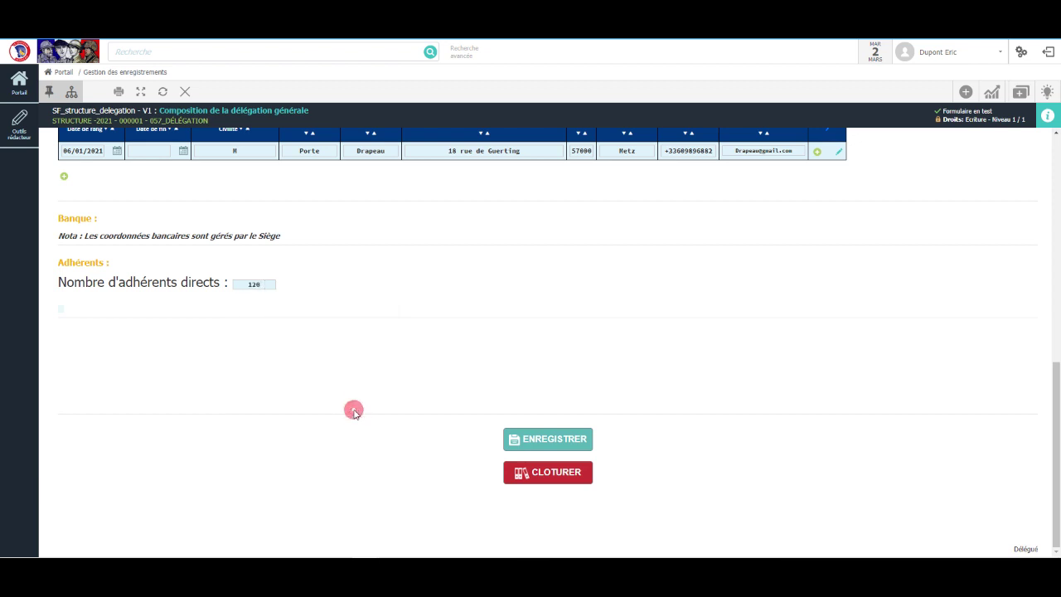
{"action": "left_click", "coordinate": [531, 440]}
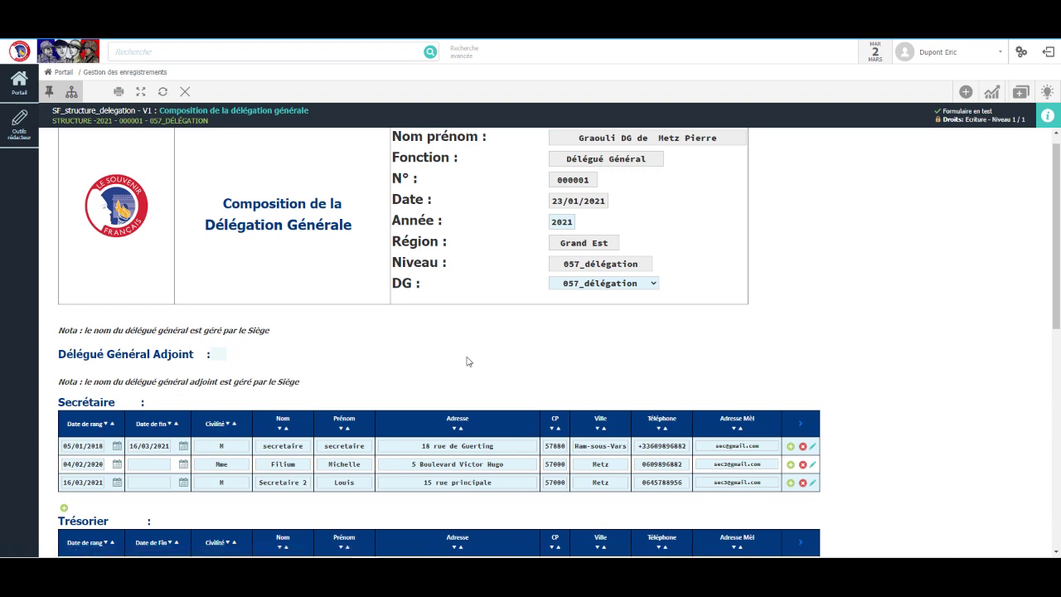
{"action": "scroll", "coordinate": [467, 360], "scroll_direction": "up", "scroll_amount": 1}
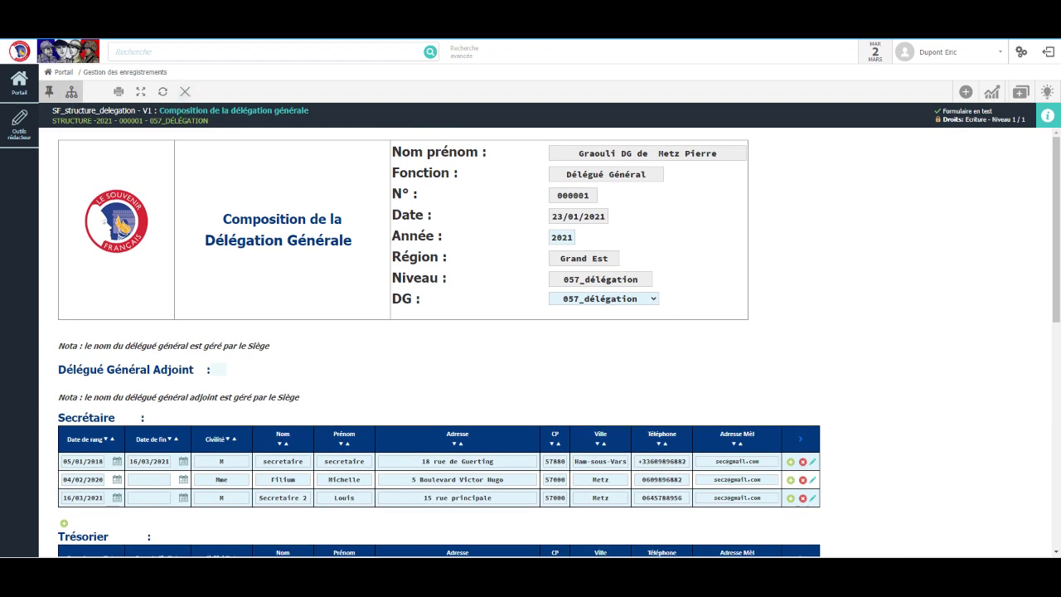
Step: Return to the portal, open COMPOSITION de la Délégation générale, and review the updated summary showing 120 adherents
{"action": "left_click", "coordinate": [66, 56]}
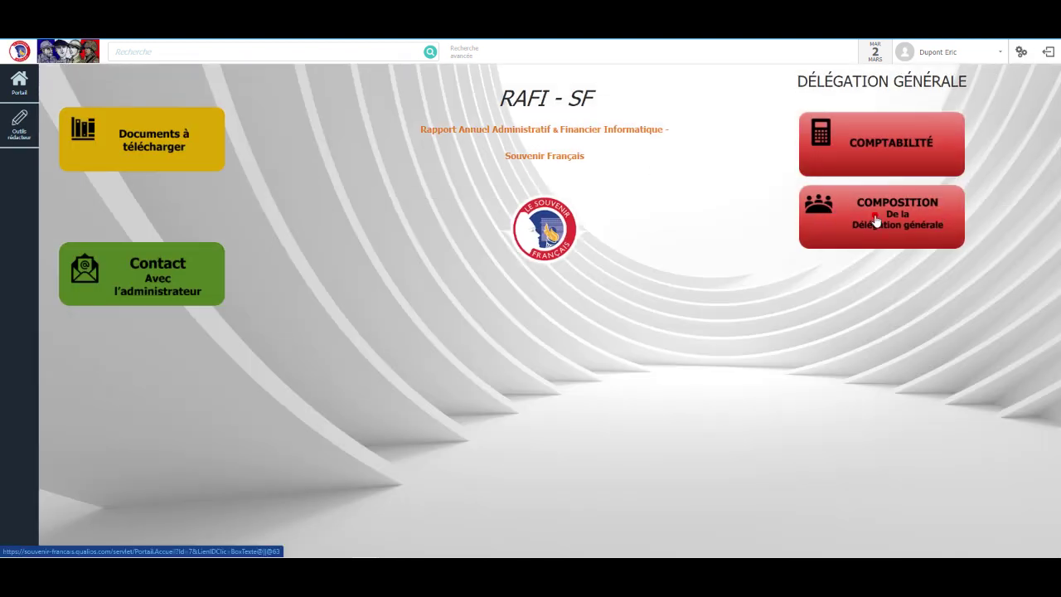
{"action": "left_click", "coordinate": [876, 220]}
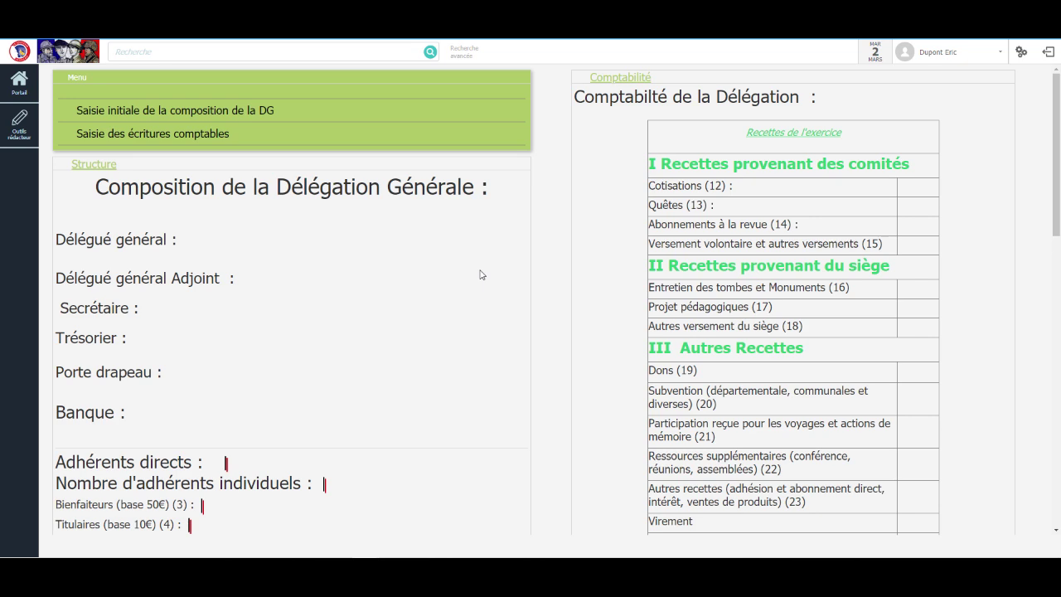
{"action": "scroll", "coordinate": [450, 291], "scroll_direction": "down", "scroll_amount": 3}
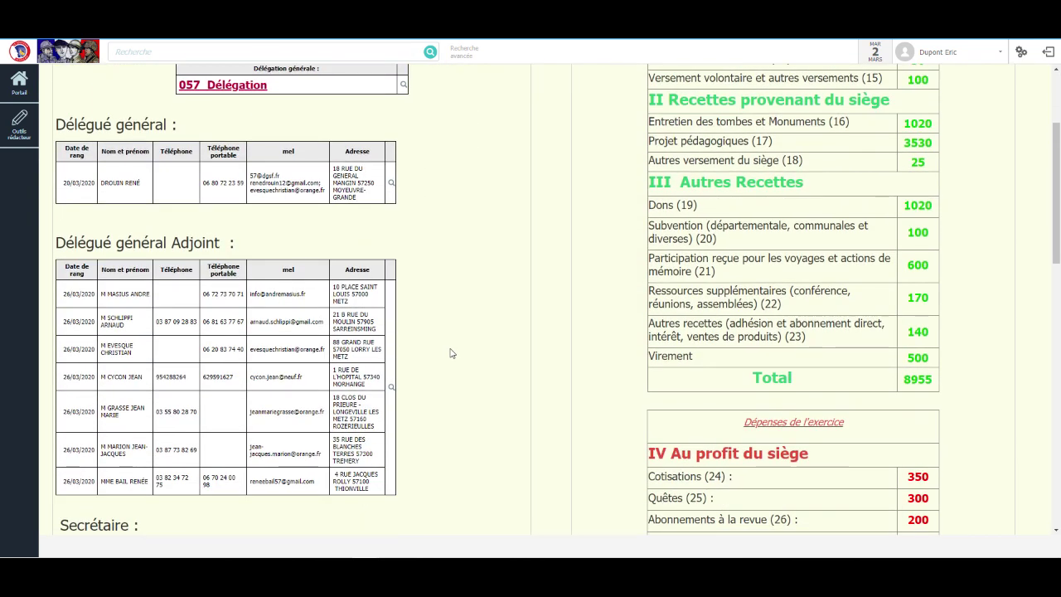
{"action": "scroll", "coordinate": [448, 353], "scroll_direction": "down", "scroll_amount": 4}
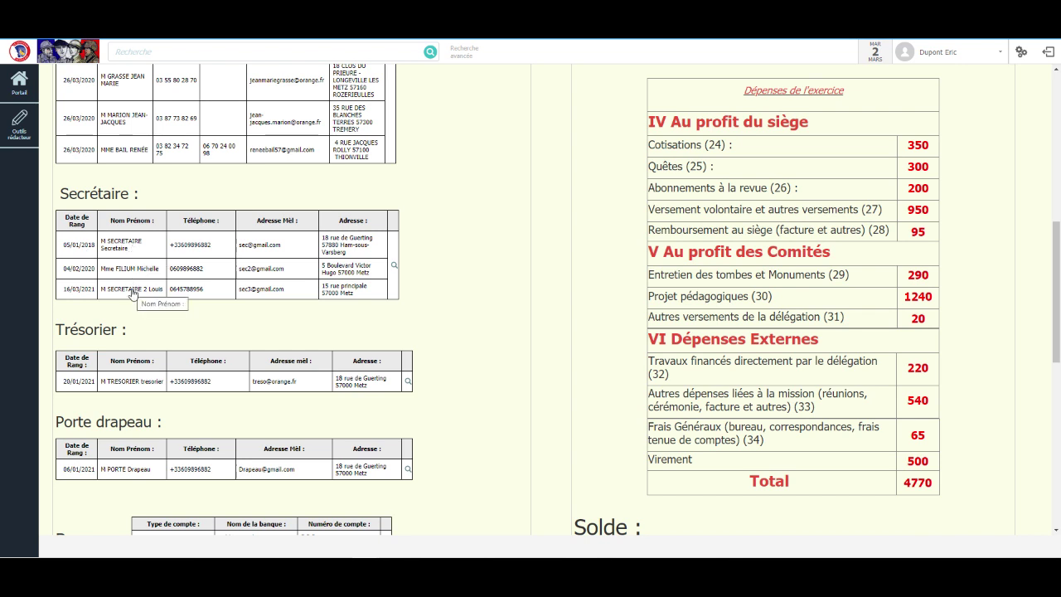
{"action": "scroll", "coordinate": [194, 287], "scroll_direction": "down", "scroll_amount": 2}
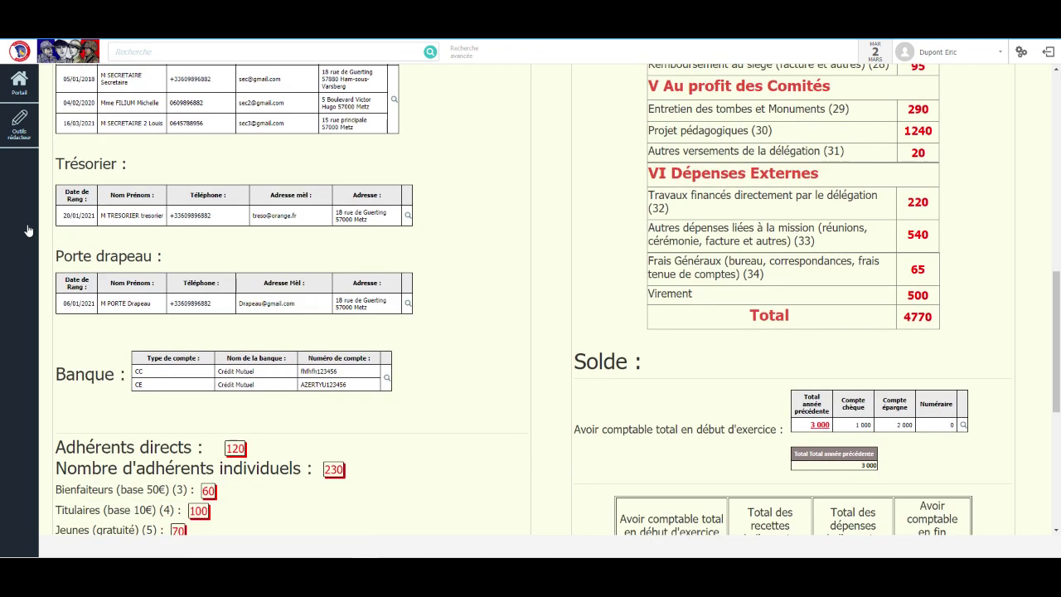
{"action": "scroll", "coordinate": [124, 320], "scroll_direction": "down", "scroll_amount": 2}
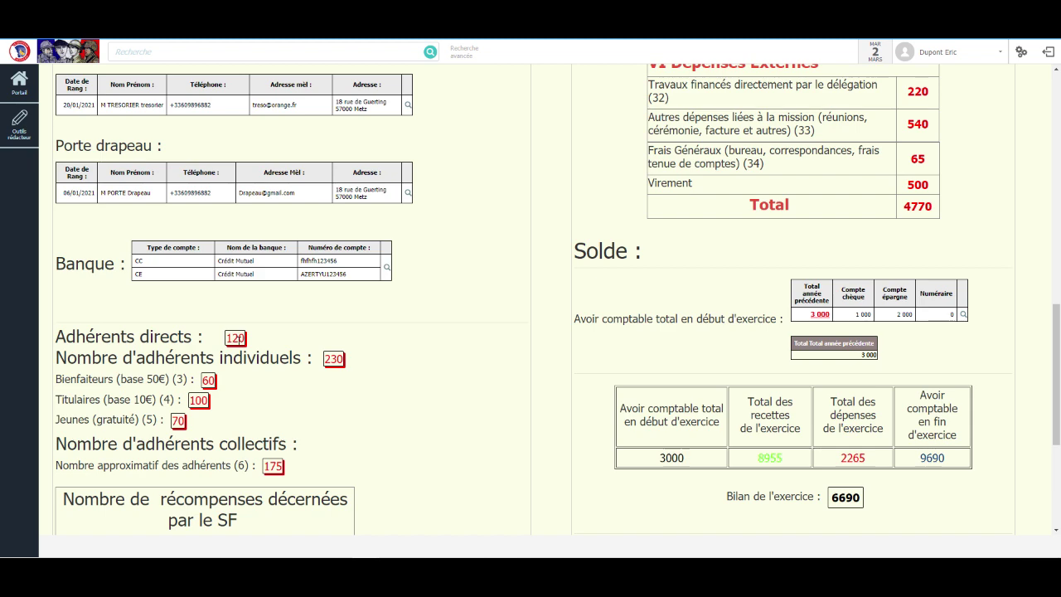
{"action": "scroll", "coordinate": [492, 403], "scroll_direction": "down", "scroll_amount": 5}
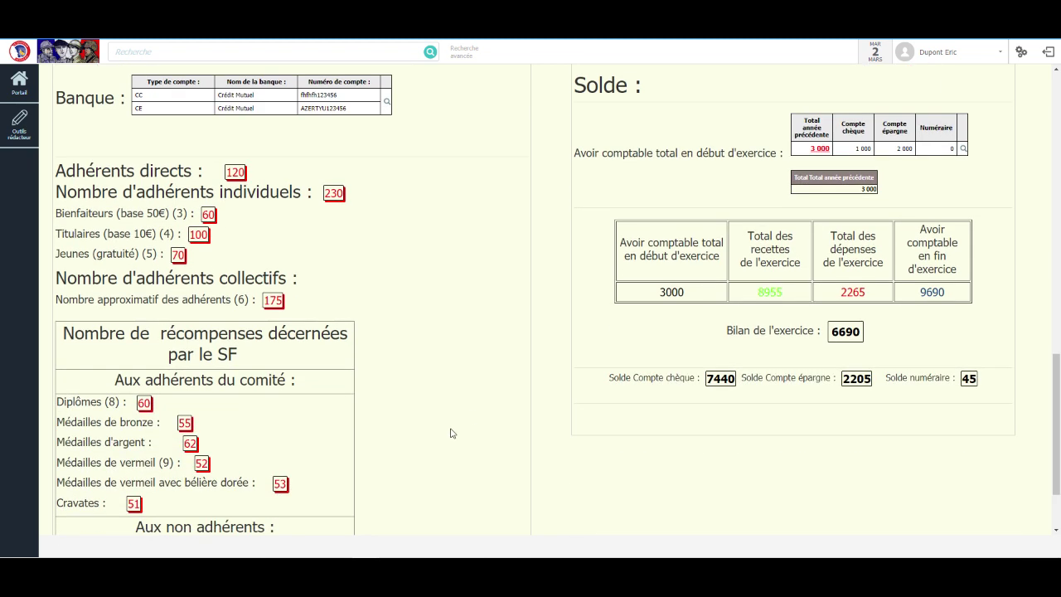
{"action": "scroll", "coordinate": [422, 445], "scroll_direction": "up", "scroll_amount": 4}
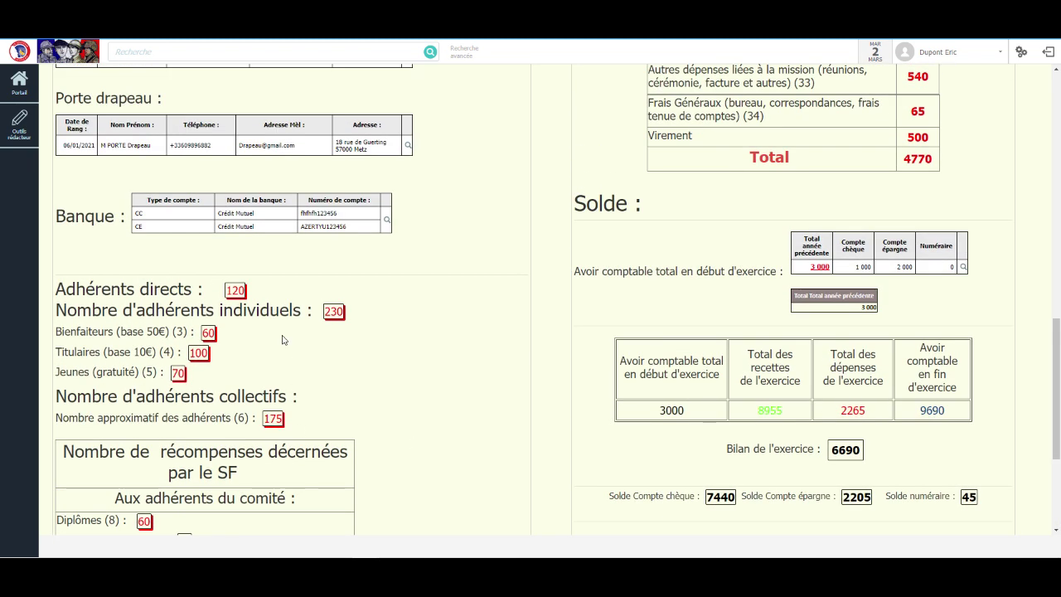
{"action": "scroll", "coordinate": [419, 464], "scroll_direction": "down", "scroll_amount": 4}
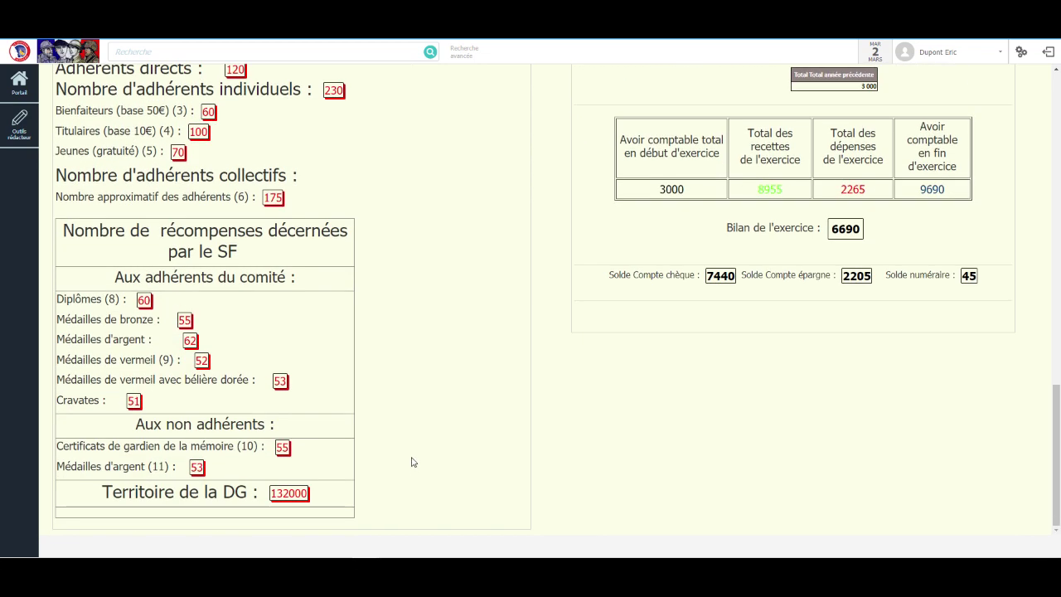
{"action": "scroll", "coordinate": [410, 461], "scroll_direction": "up", "scroll_amount": 8}
{"action": "scroll", "coordinate": [407, 467], "scroll_direction": "down", "scroll_amount": 7}
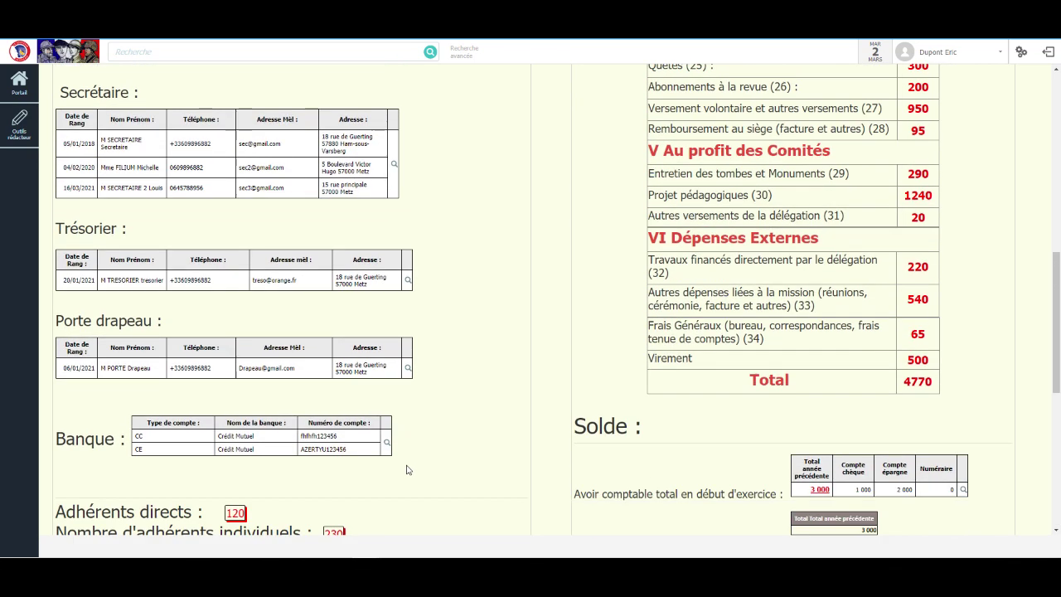
{"action": "scroll", "coordinate": [390, 404], "scroll_direction": "up", "scroll_amount": 6}
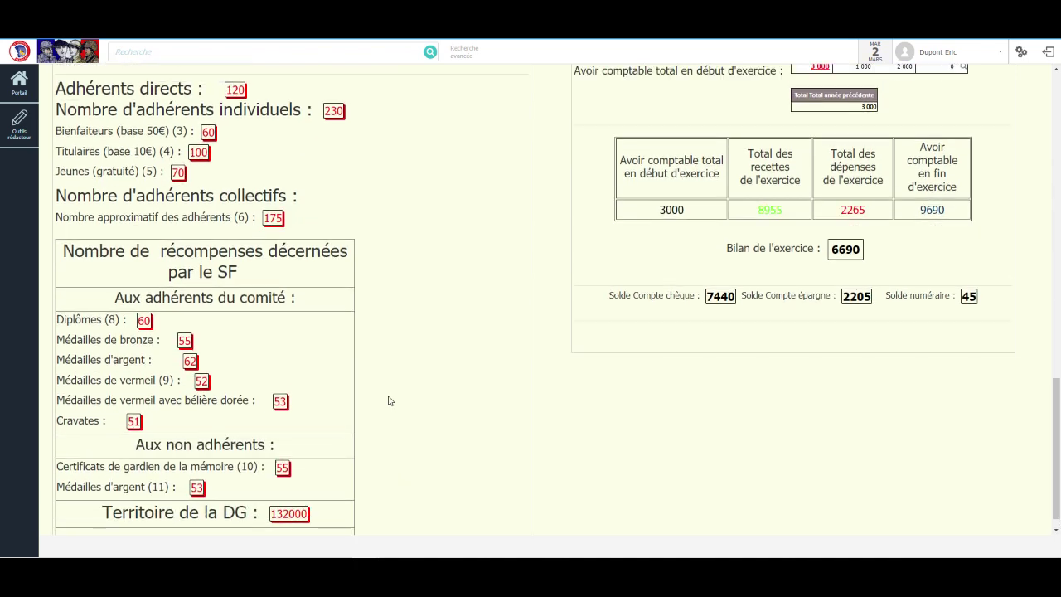
{"action": "scroll", "coordinate": [389, 400], "scroll_direction": "up", "scroll_amount": 10}
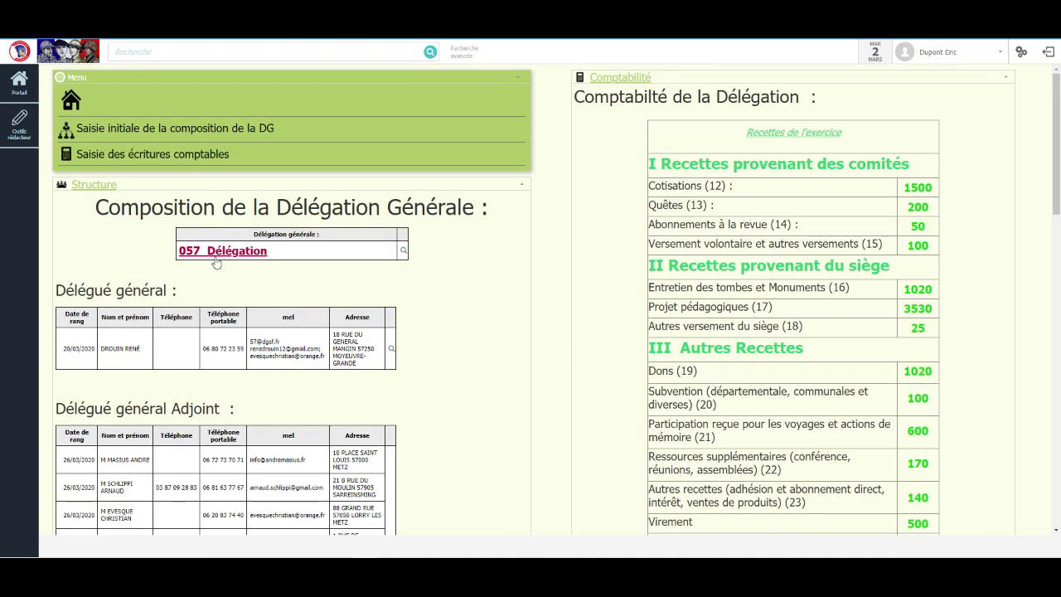